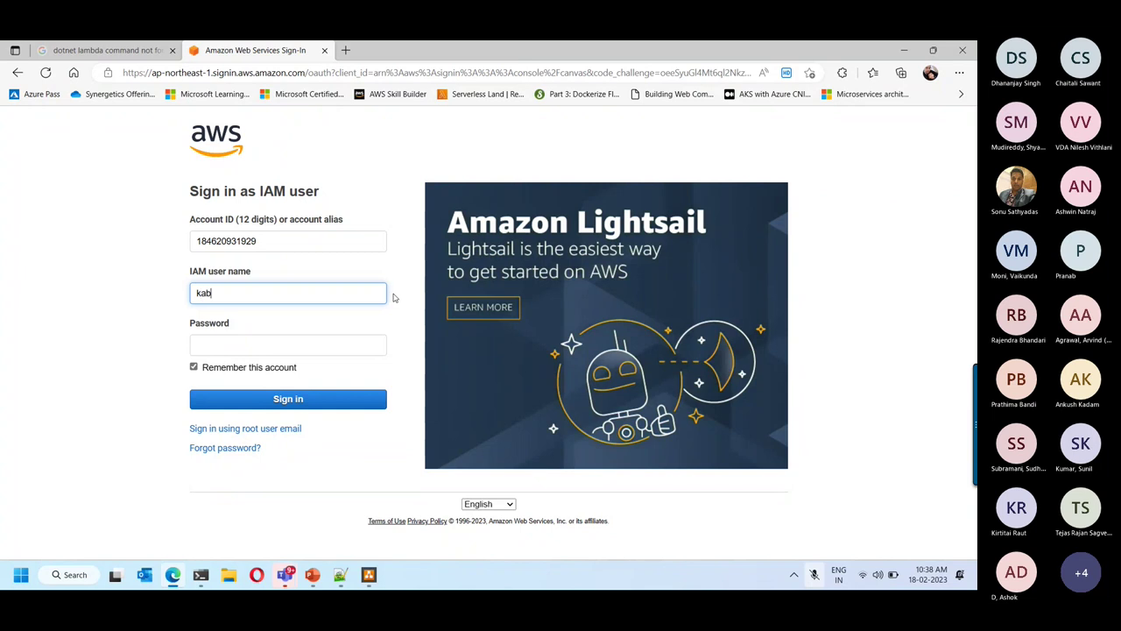
Step: Sign in to the AWS console as IAM user labuser, entering the account password
{"action": "key", "text": "BackSpace"}
{"action": "key", "text": "BackSpace"}
{"action": "key", "text": "BackSpace"}
{"action": "key", "text": "BackSpace"}
{"action": "key", "text": "BackSpace"}
{"action": "key", "text": "BackSpace"}
{"action": "type", "text": "labuser"}
{"action": "key", "text": "Tab"}
{"action": "key", "text": "Return"}
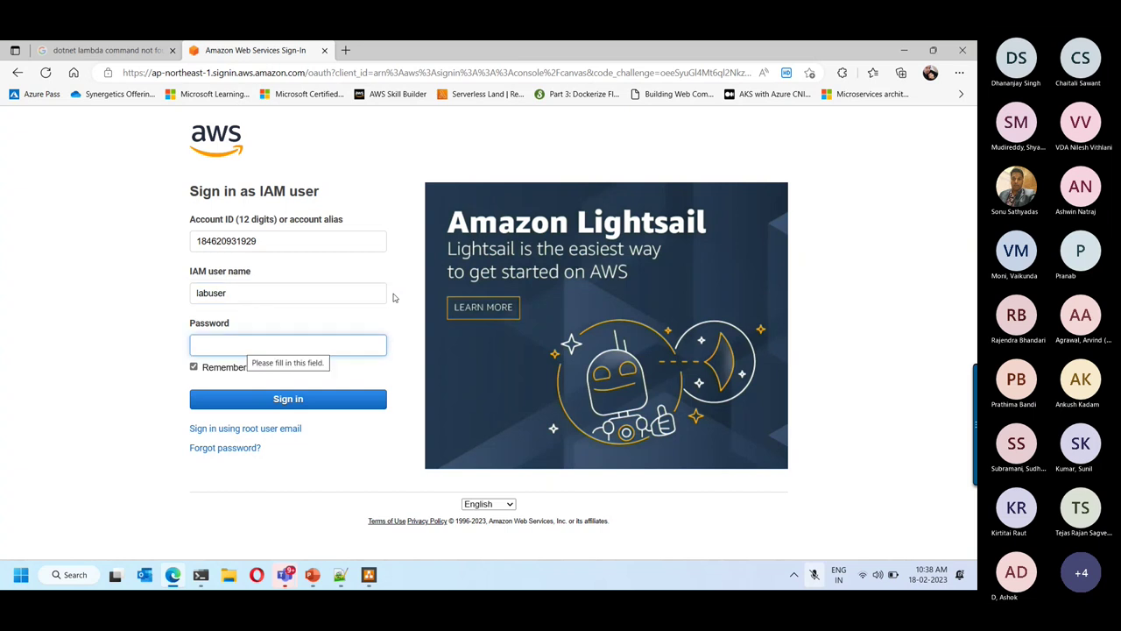
{"action": "type", "text": "*****"}
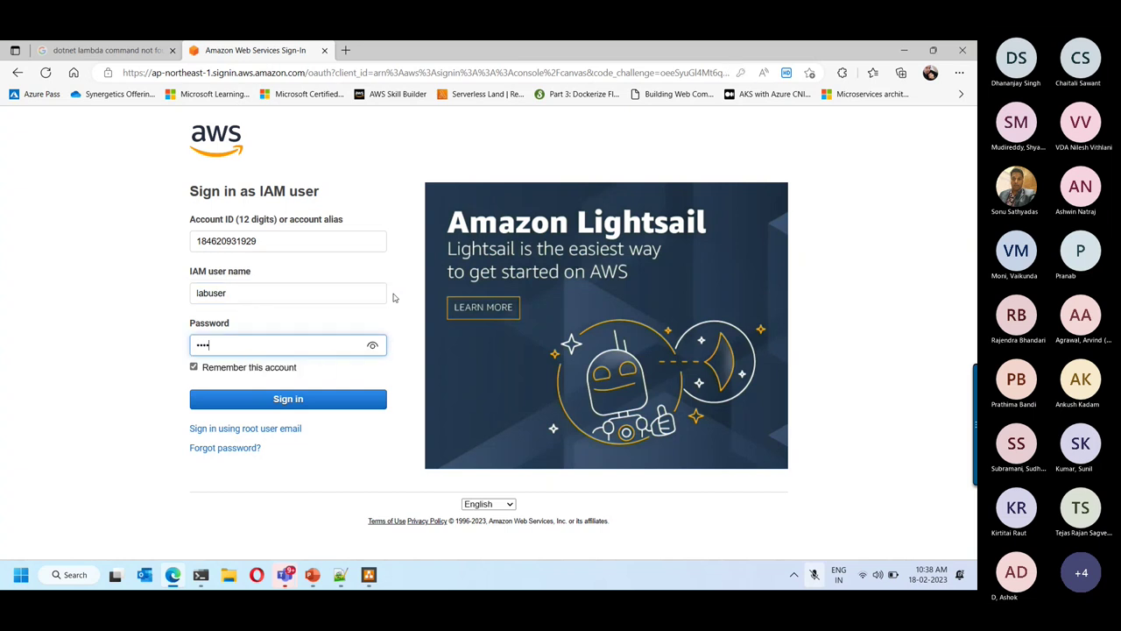
{"action": "type", "text": "**********"}
{"action": "key", "text": "Return"}
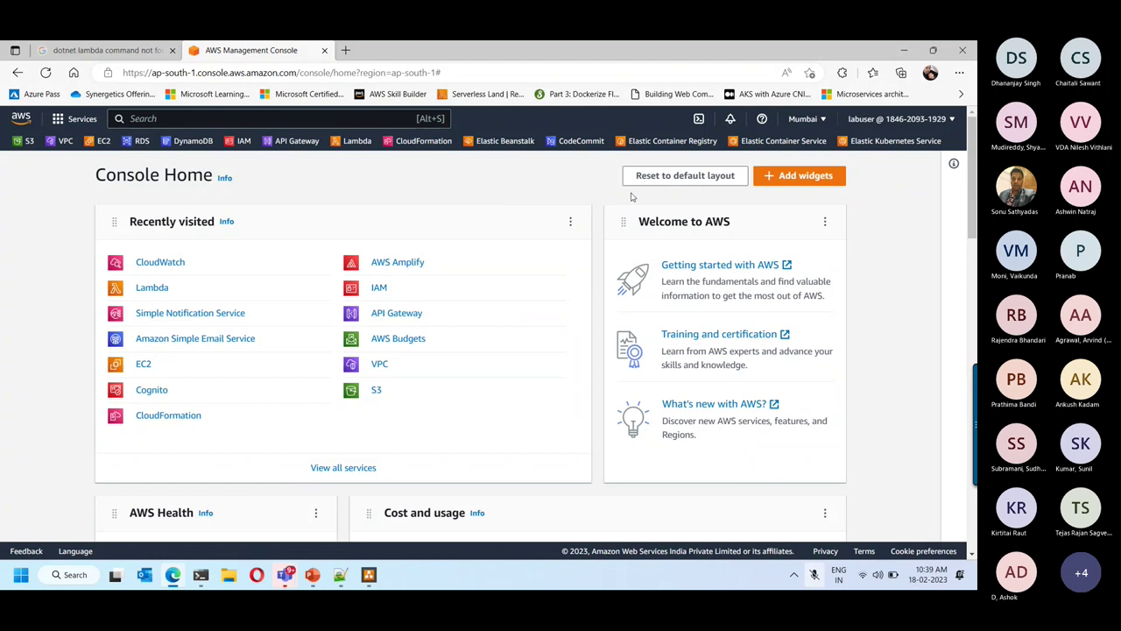
Step: Open the signed-in user's security credentials and highlight the first access key ID in the Access keys section
{"action": "left_click", "coordinate": [879, 120]}
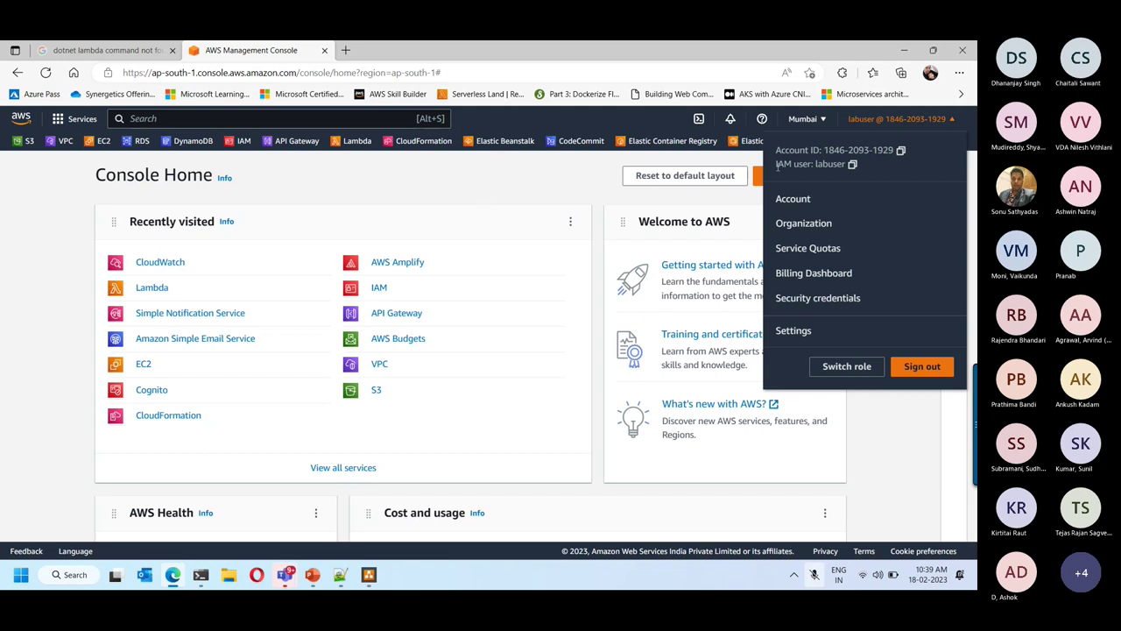
{"action": "left_click_drag", "start_coordinate": [777, 166], "coordinate": [846, 167]}
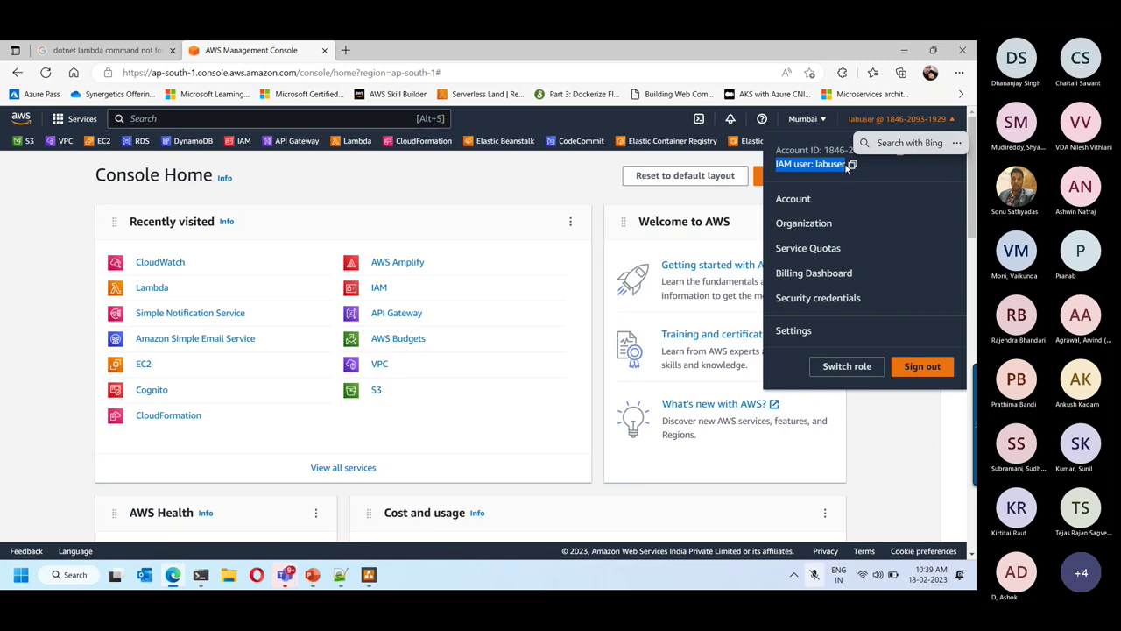
{"action": "left_click", "coordinate": [804, 298]}
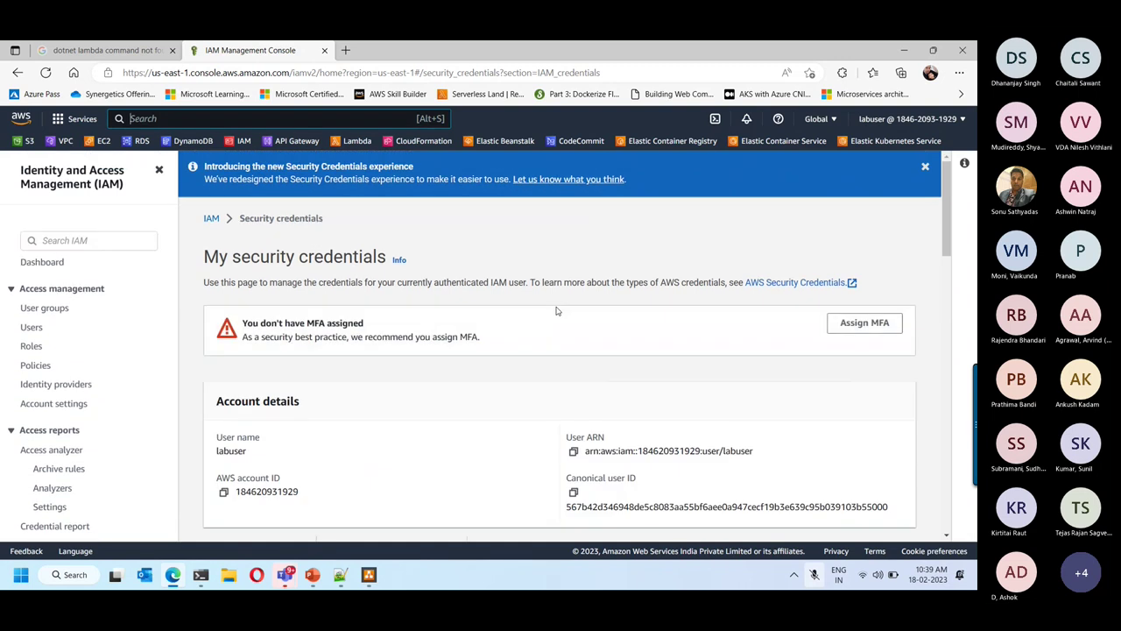
{"action": "scroll", "coordinate": [556, 310], "scroll_direction": "down", "scroll_amount": 7}
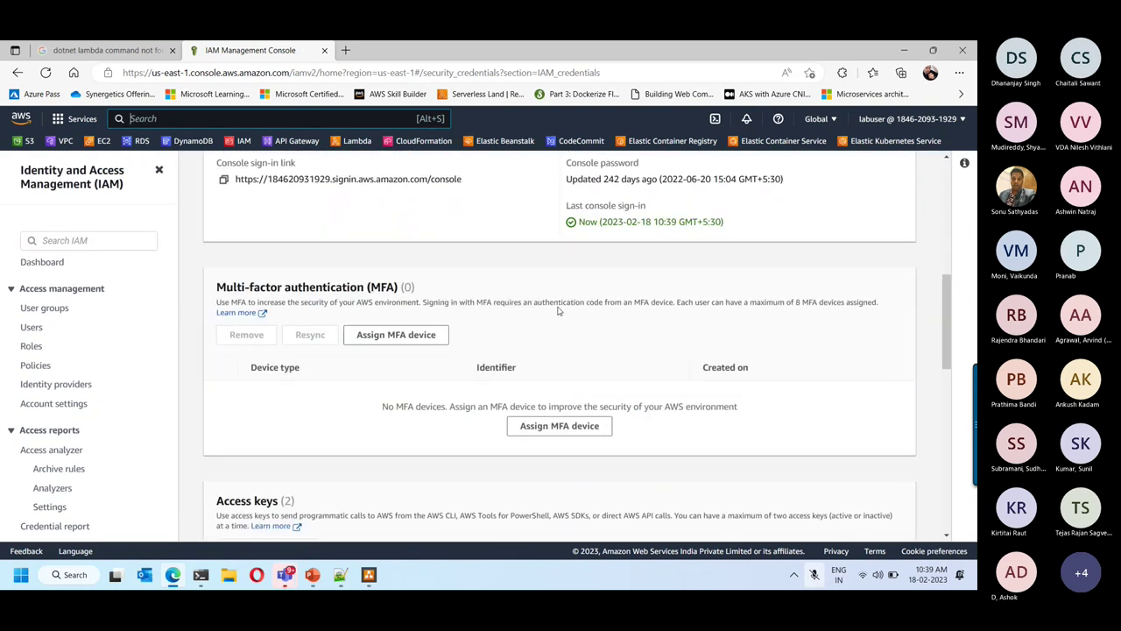
{"action": "scroll", "coordinate": [558, 310], "scroll_direction": "down", "scroll_amount": 5}
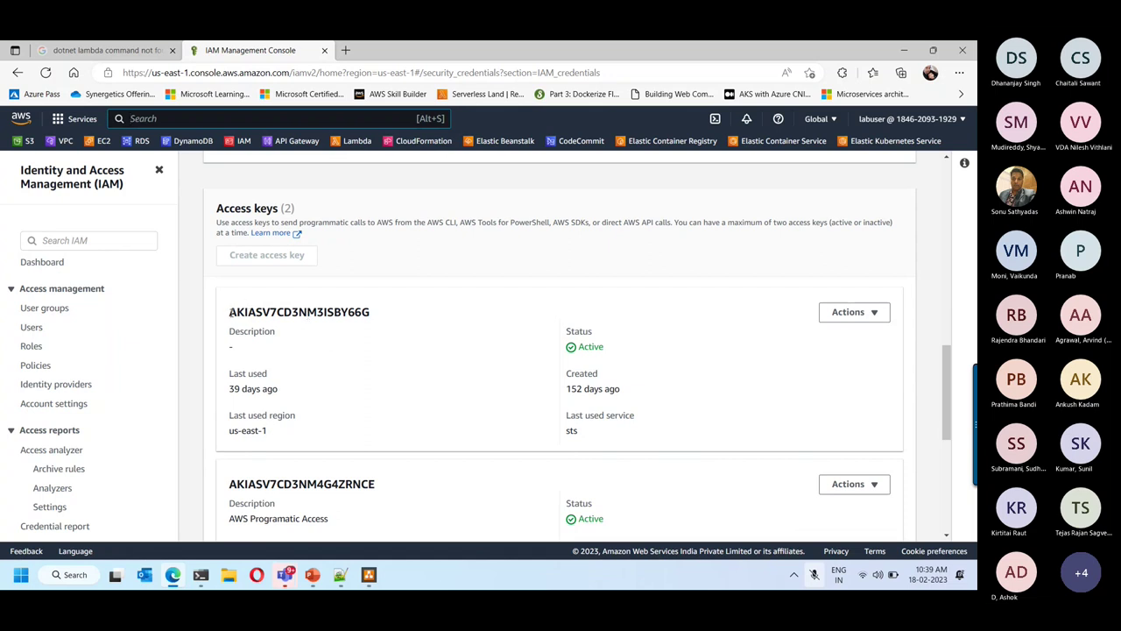
{"action": "left_click_drag", "start_coordinate": [231, 311], "coordinate": [467, 320]}
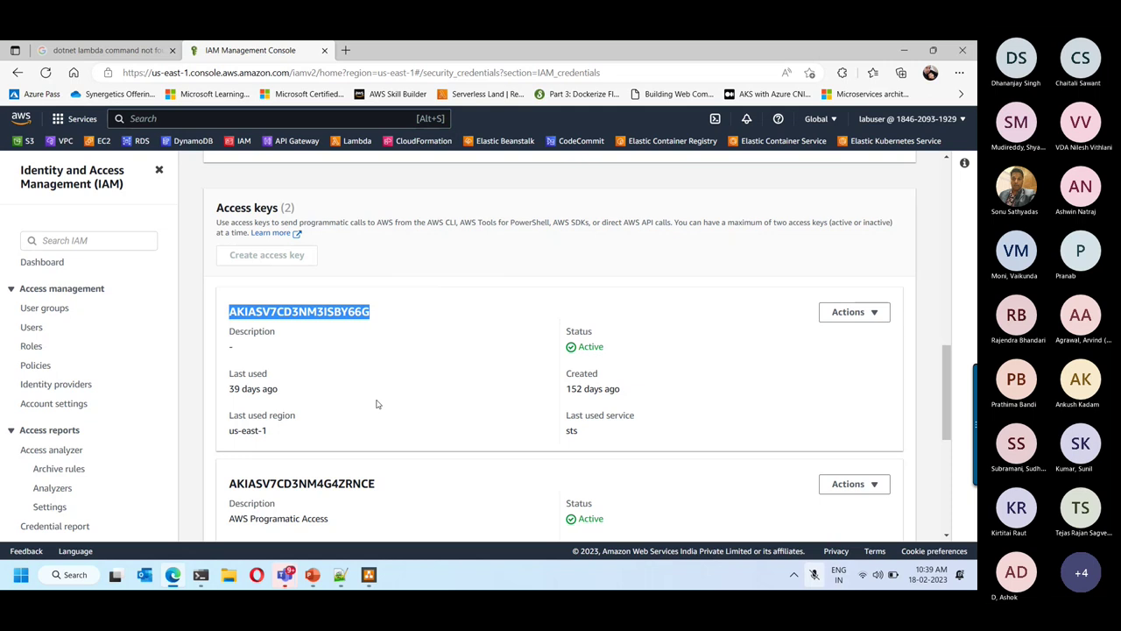
Step: Minimize the presentation and return to Edge to examine the details of both access keys
{"action": "left_click", "coordinate": [897, 51]}
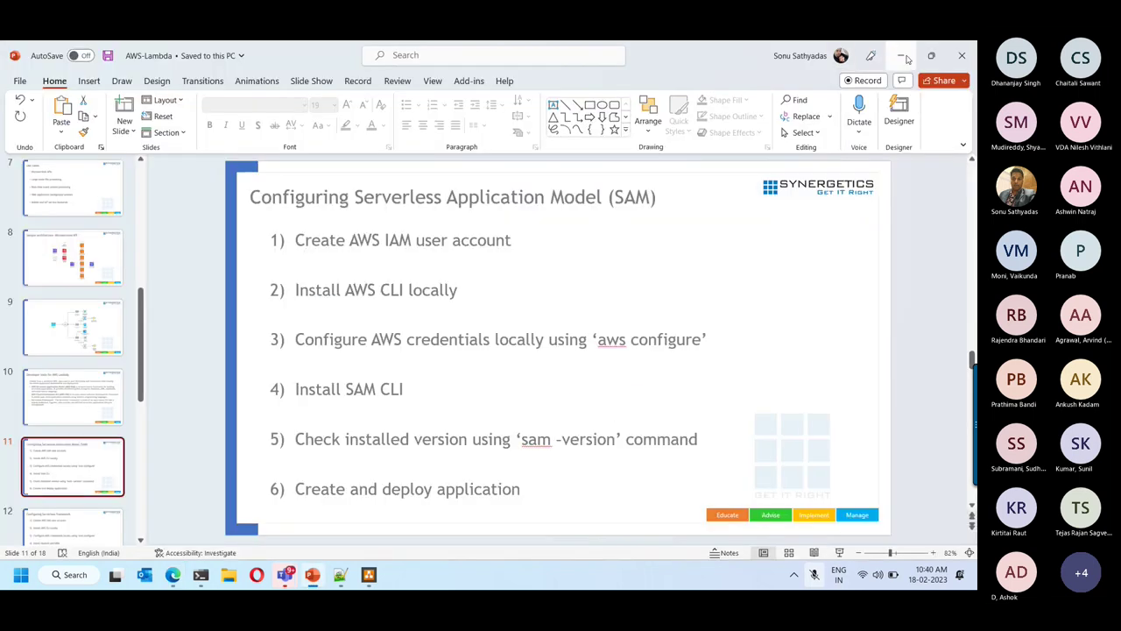
{"action": "left_click", "coordinate": [903, 56]}
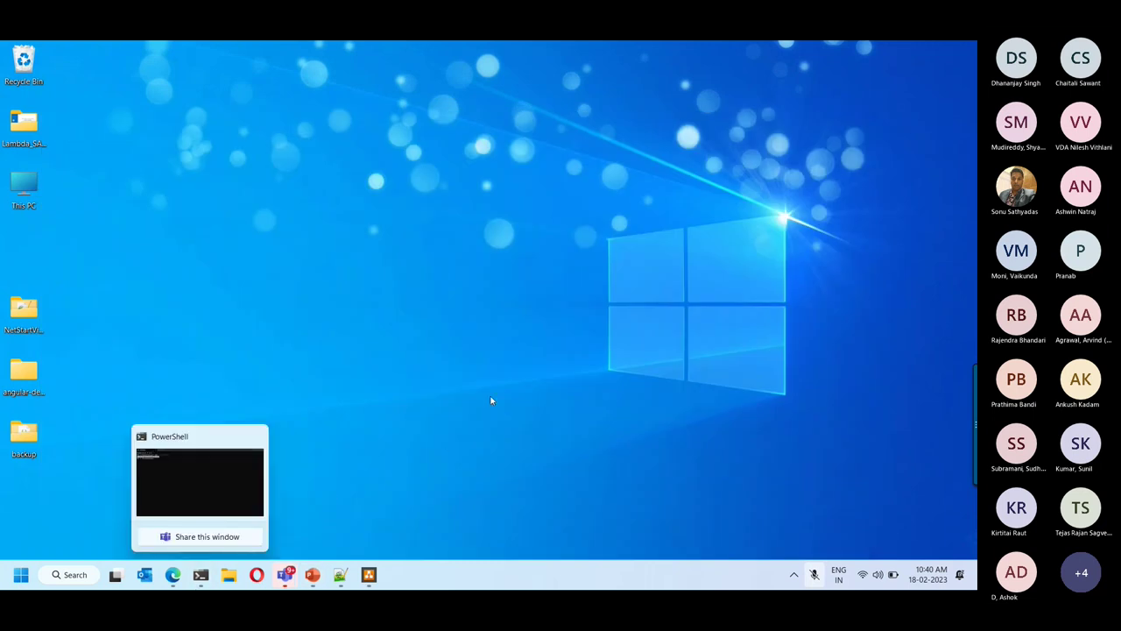
{"action": "left_click", "coordinate": [174, 577]}
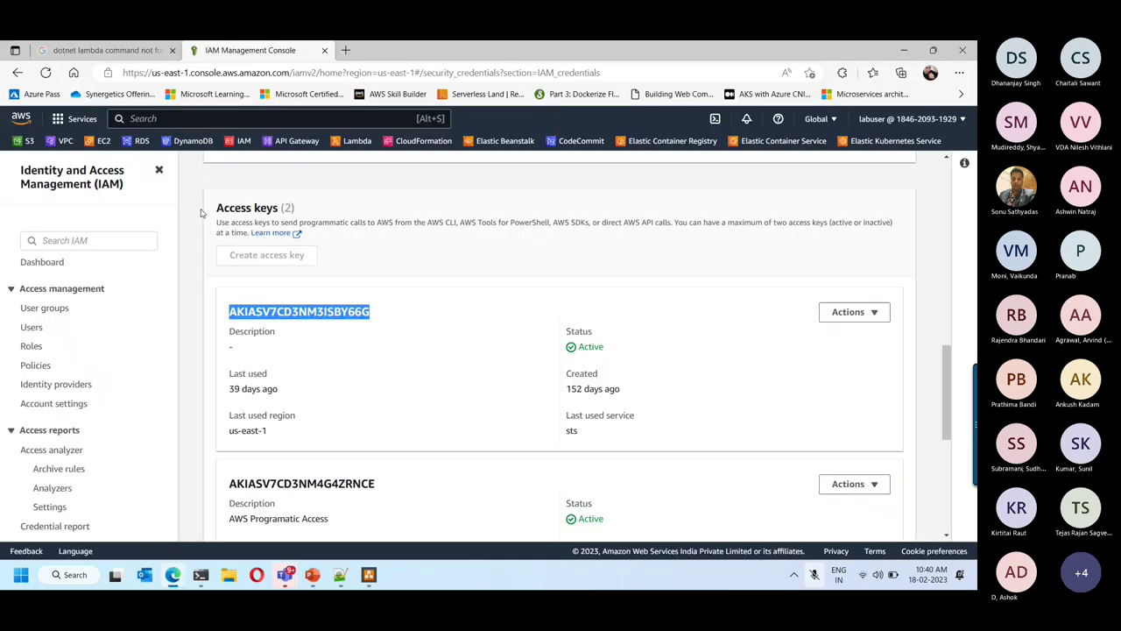
{"action": "scroll", "coordinate": [644, 388], "scroll_direction": "down", "scroll_amount": 3}
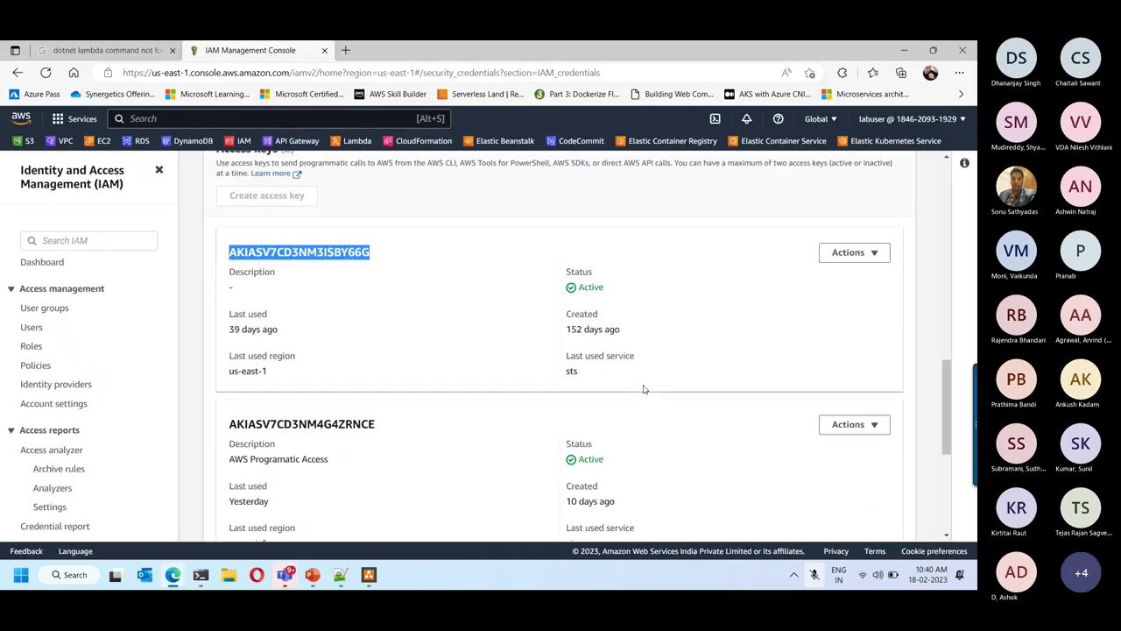
{"action": "scroll", "coordinate": [629, 387], "scroll_direction": "up", "scroll_amount": 2}
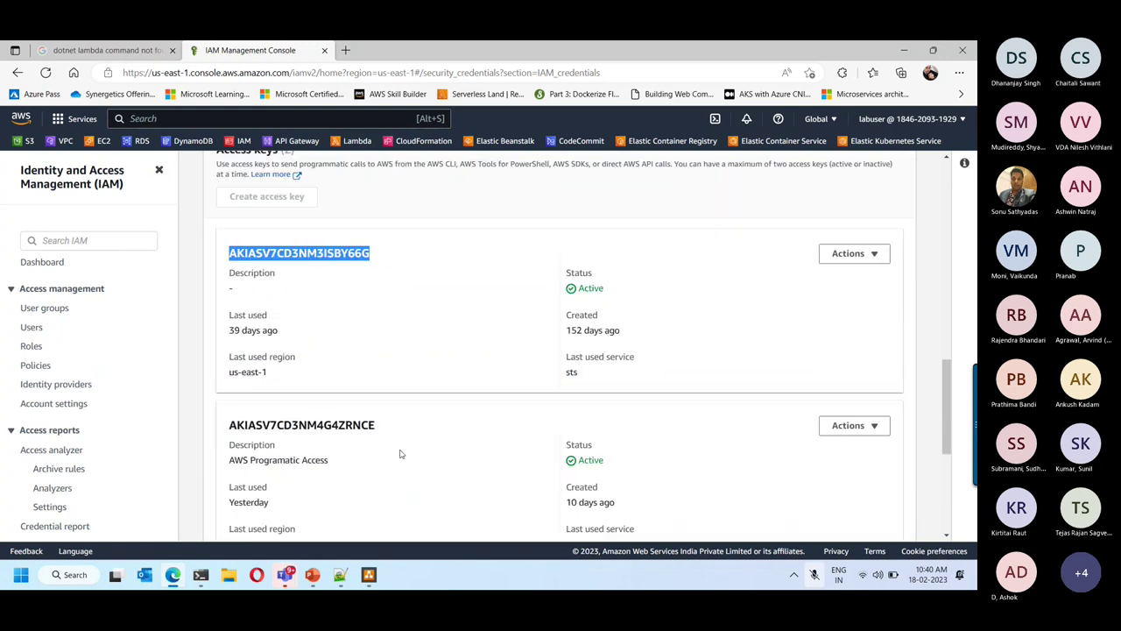
{"action": "left_click", "coordinate": [440, 287]}
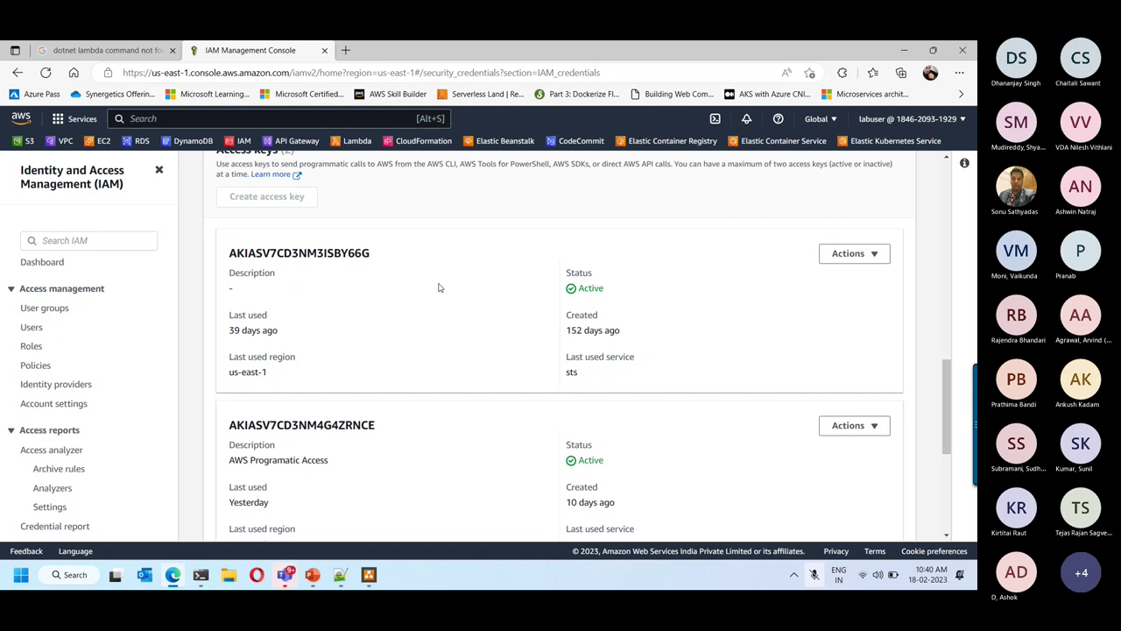
{"action": "scroll", "coordinate": [440, 287], "scroll_direction": "up", "scroll_amount": 1}
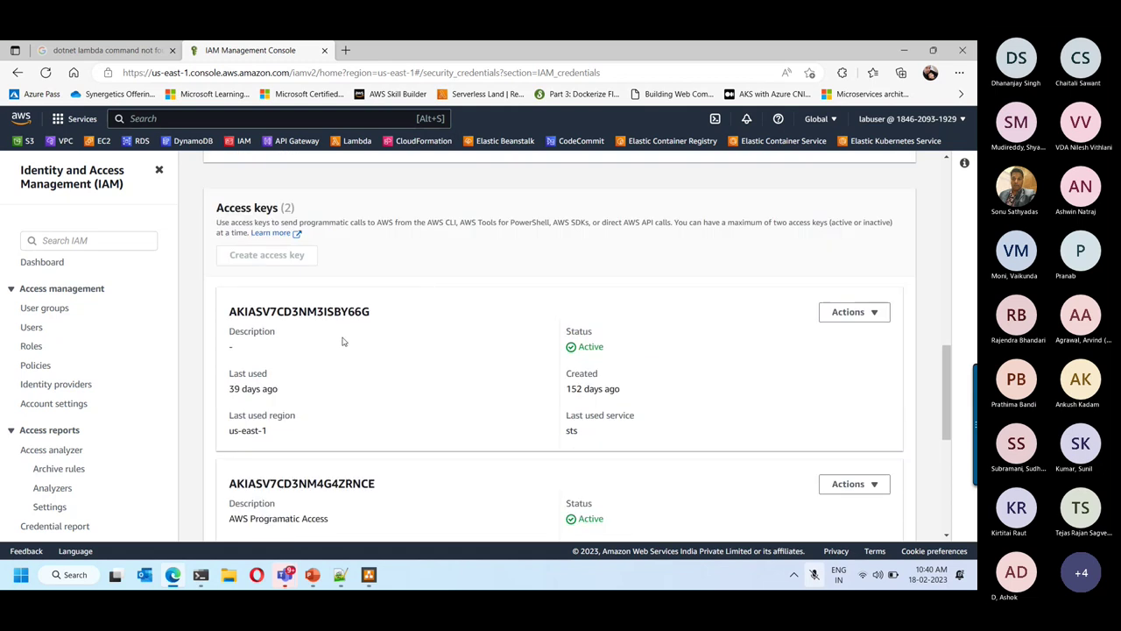
{"action": "scroll", "coordinate": [499, 373], "scroll_direction": "down", "scroll_amount": 1}
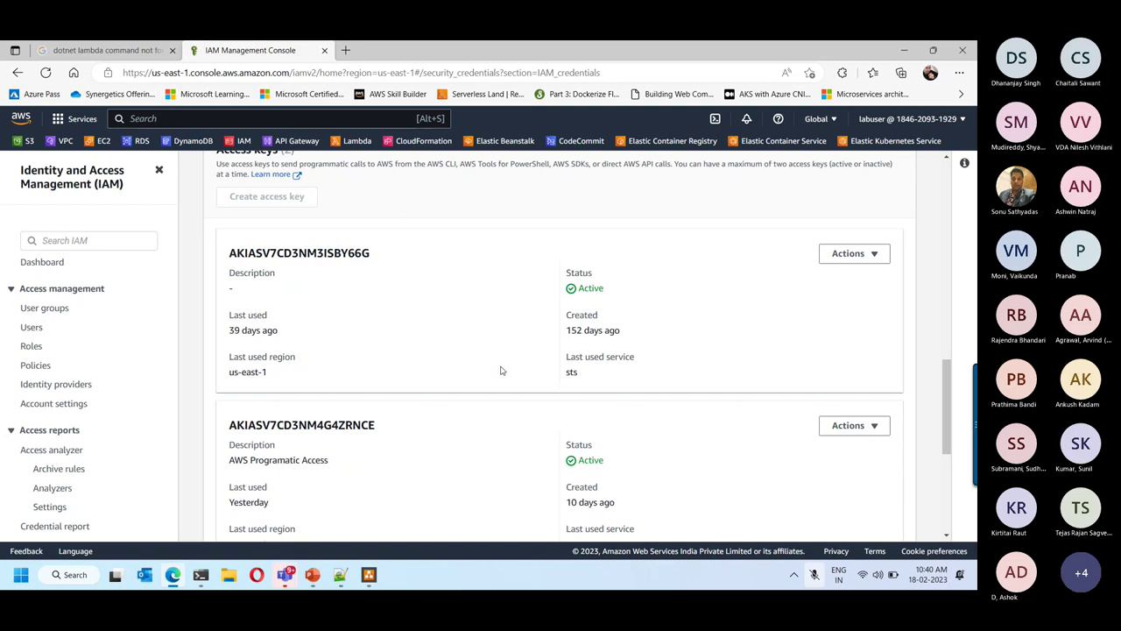
Step: Switch to PowerShell and run aws configure, keeping the stored access keys, default region ap-south-1 and output format json
{"action": "left_click", "coordinate": [904, 54]}
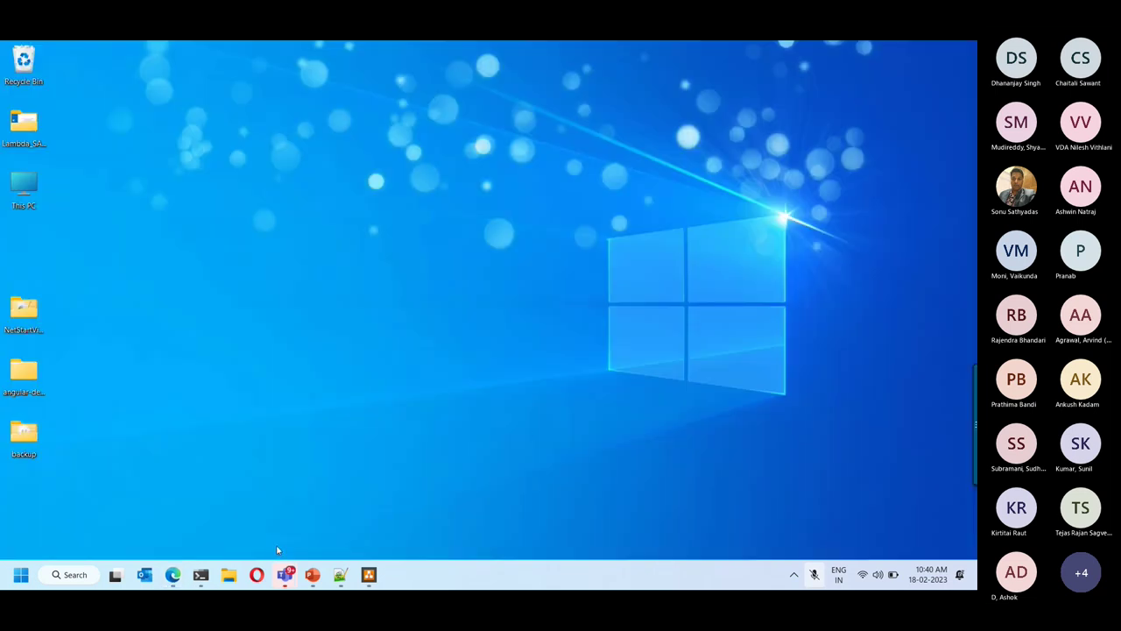
{"action": "left_click", "coordinate": [201, 578]}
{"action": "type", "text": "aws c"}
{"action": "key", "text": "Right"}
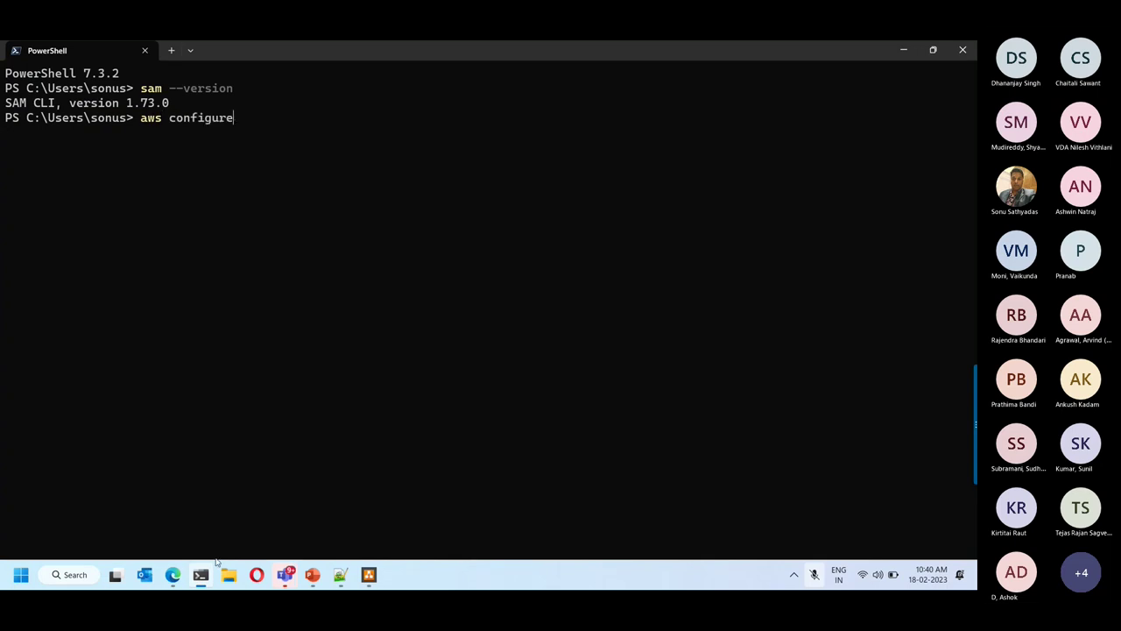
{"action": "key", "text": "Return"}
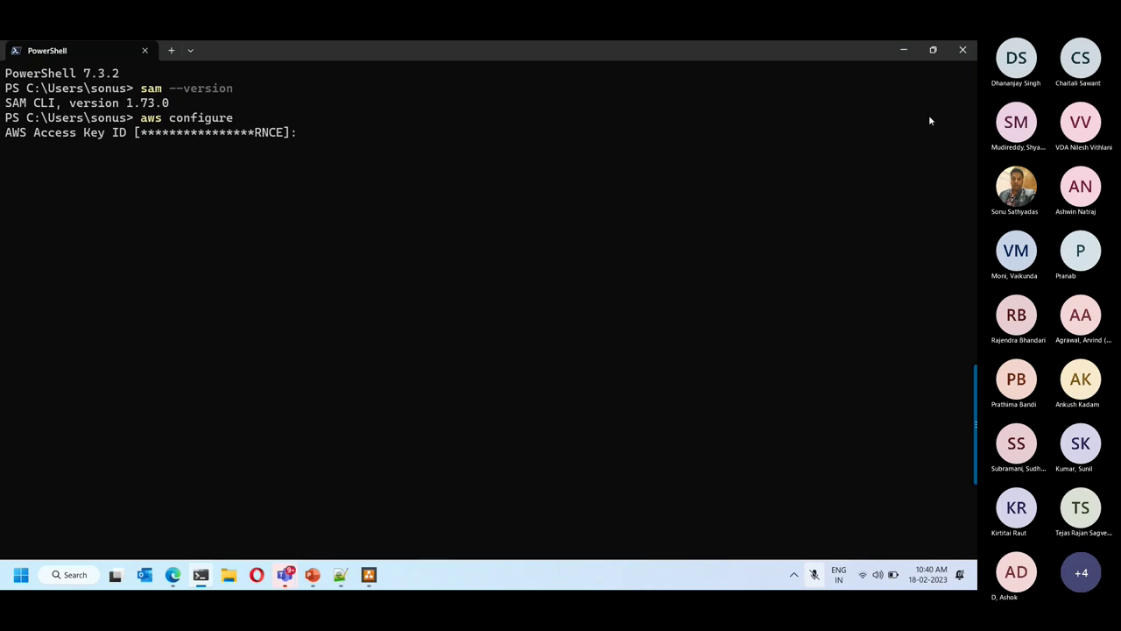
{"action": "key", "text": "Return"}
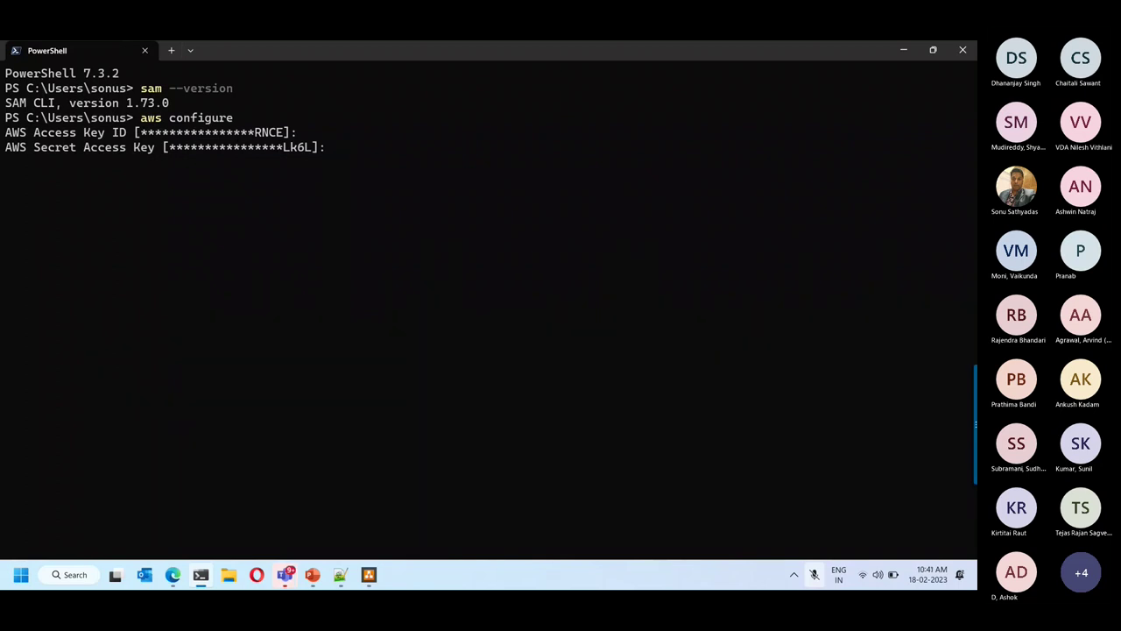
{"action": "key", "text": "Return"}
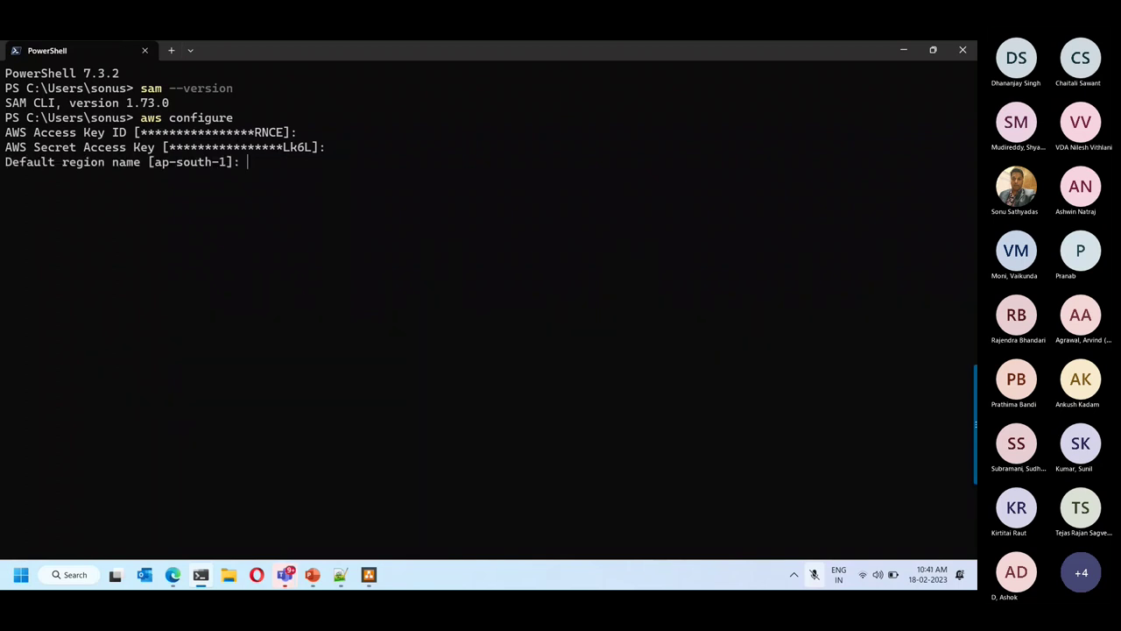
{"action": "key", "text": "Return"}
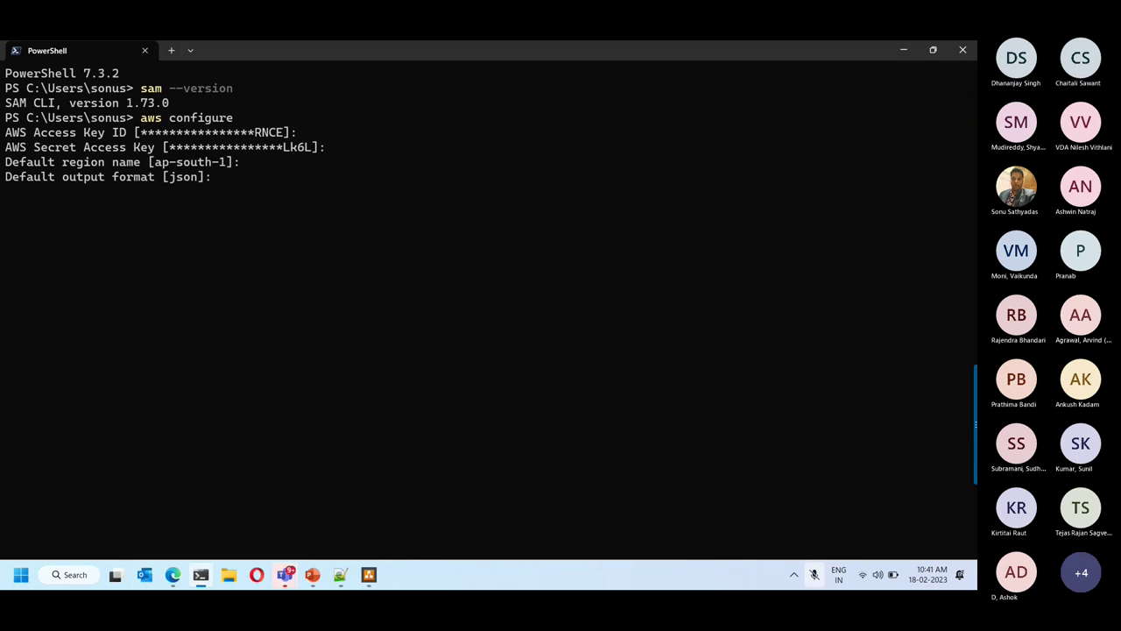
{"action": "key", "text": "Return"}
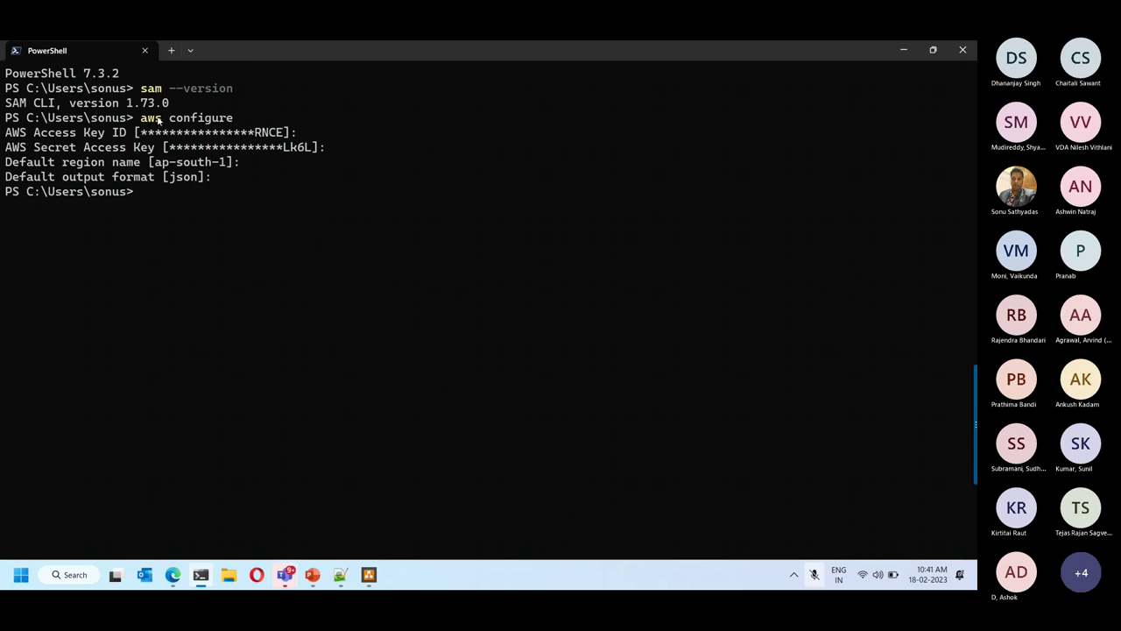
Step: Highlight the aws configure command and its masked access key ID and secret access key in the terminal output
{"action": "left_click_drag", "start_coordinate": [140, 123], "coordinate": [204, 124]}
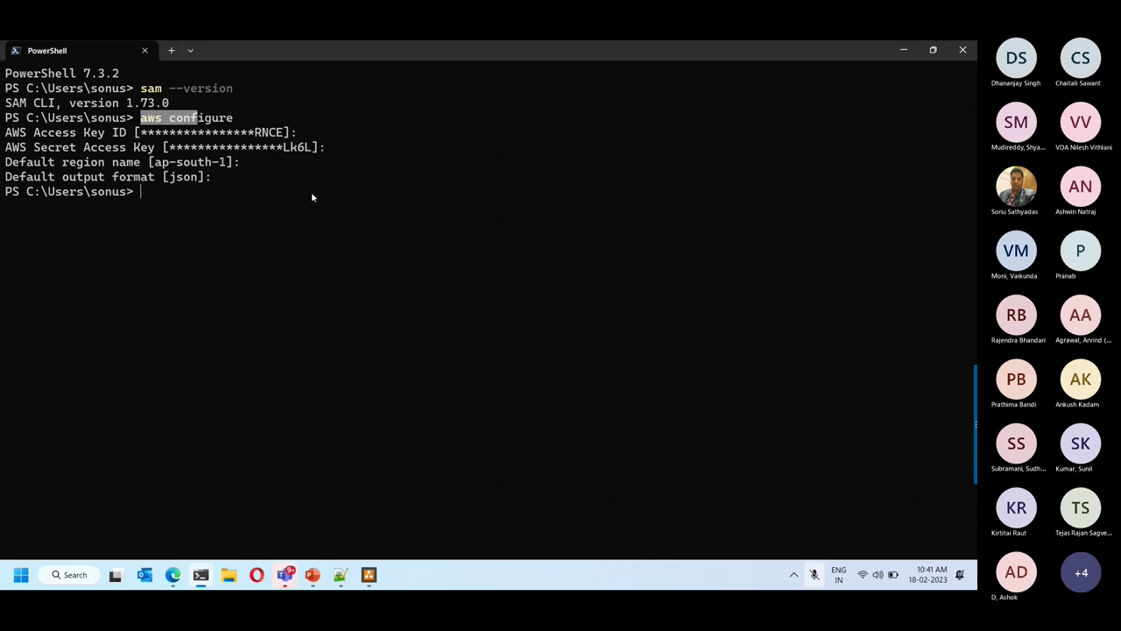
{"action": "left_click", "coordinate": [142, 135]}
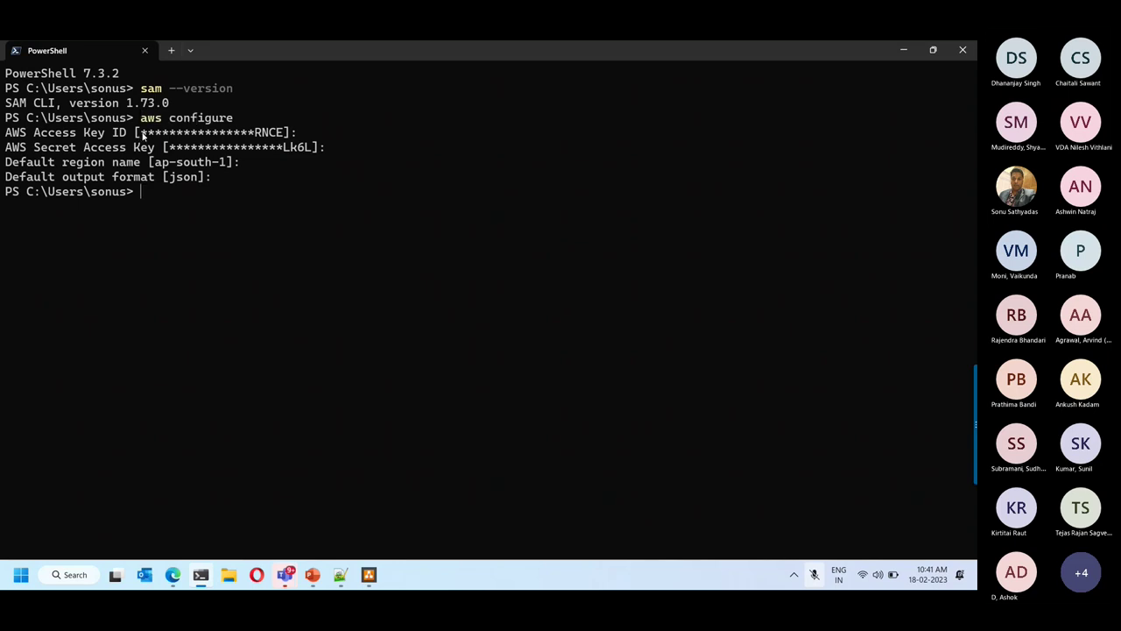
{"action": "left_click_drag", "start_coordinate": [142, 135], "coordinate": [287, 134]}
{"action": "left_click_drag", "start_coordinate": [166, 149], "coordinate": [320, 149]}
{"action": "left_click", "coordinate": [328, 247]}
Step: Check the installed SAM CLI version by running sam --version
{"action": "left_click_drag", "start_coordinate": [141, 89], "coordinate": [234, 90]}
{"action": "key", "text": "ctrl+c"}
{"action": "key", "text": "Up"}
{"action": "key", "text": "Up"}
{"action": "key", "text": "Return"}
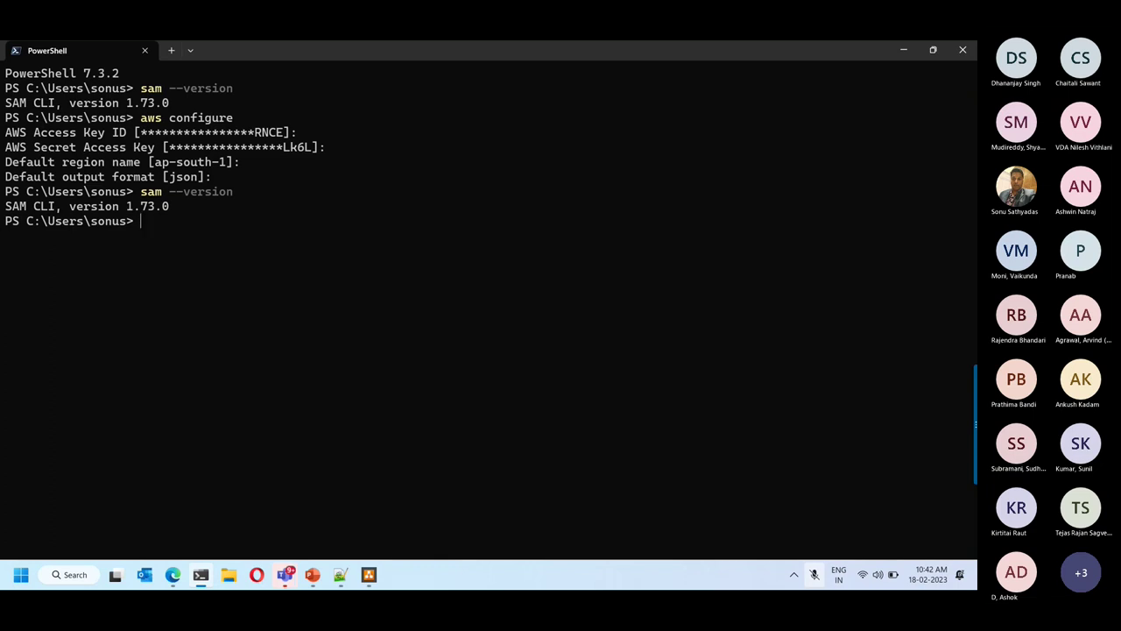
Step: Switch to the AWS-Lambda presentation in PowerPoint and start the slide show from the Lambda concepts slide
{"action": "mouse_move", "coordinate": [312, 580]}
{"action": "left_click", "coordinate": [312, 580]}
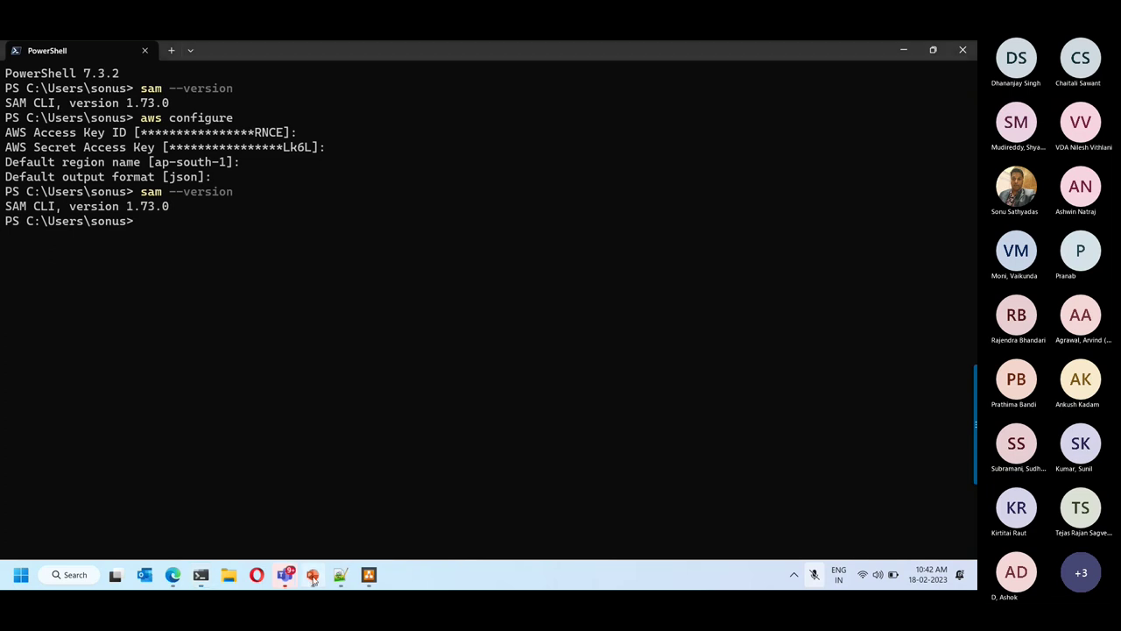
{"action": "left_click", "coordinate": [81, 530]}
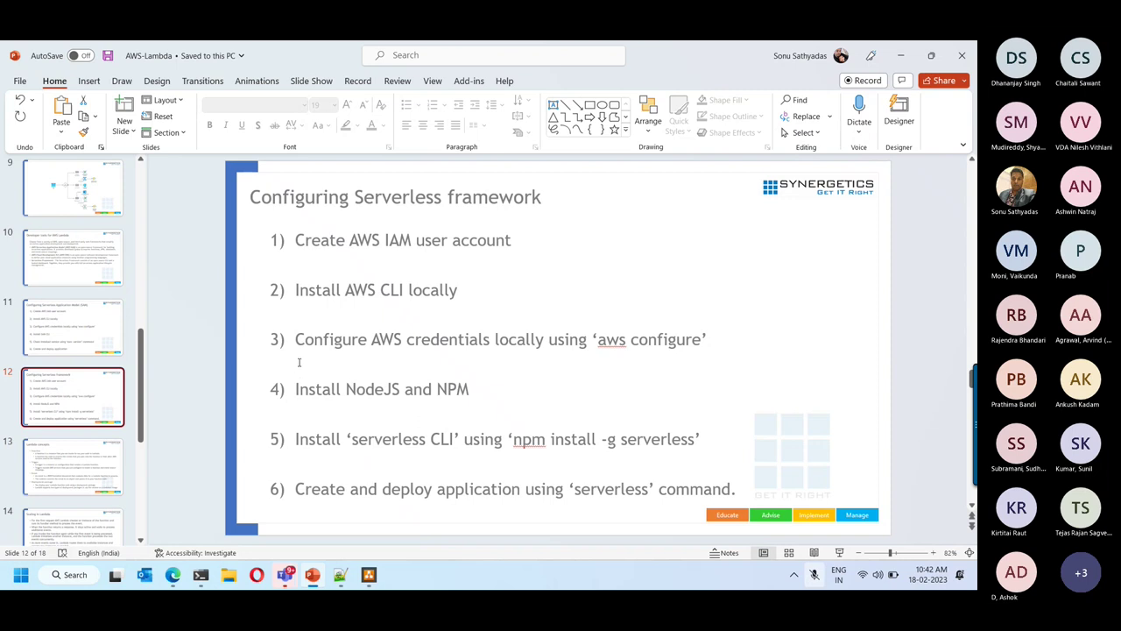
{"action": "key", "text": "Down"}
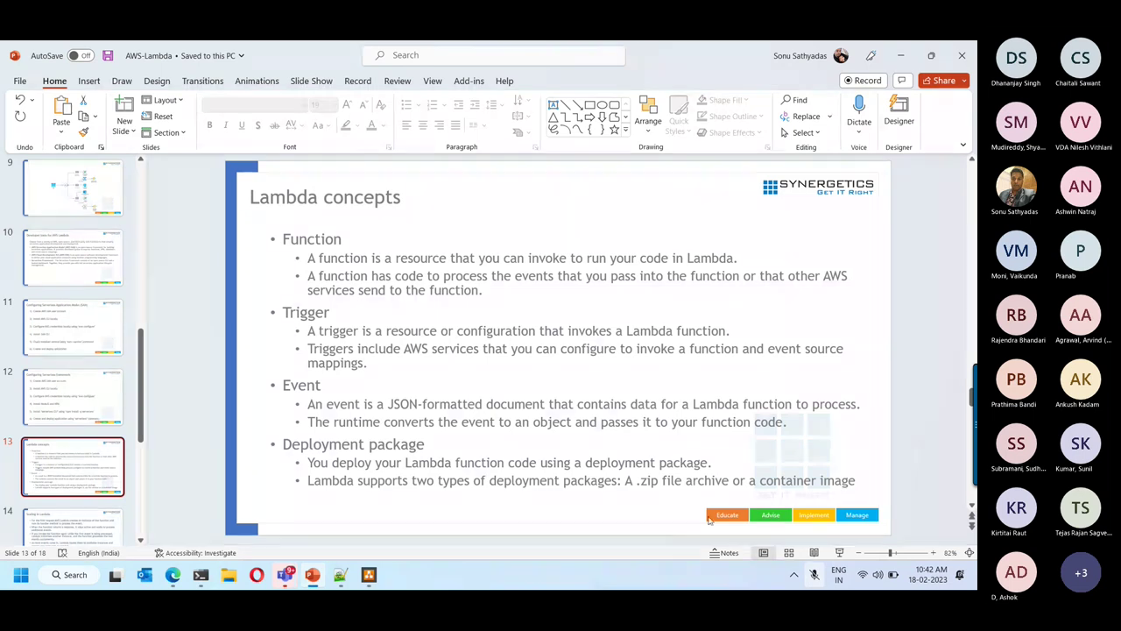
{"action": "left_click", "coordinate": [840, 552]}
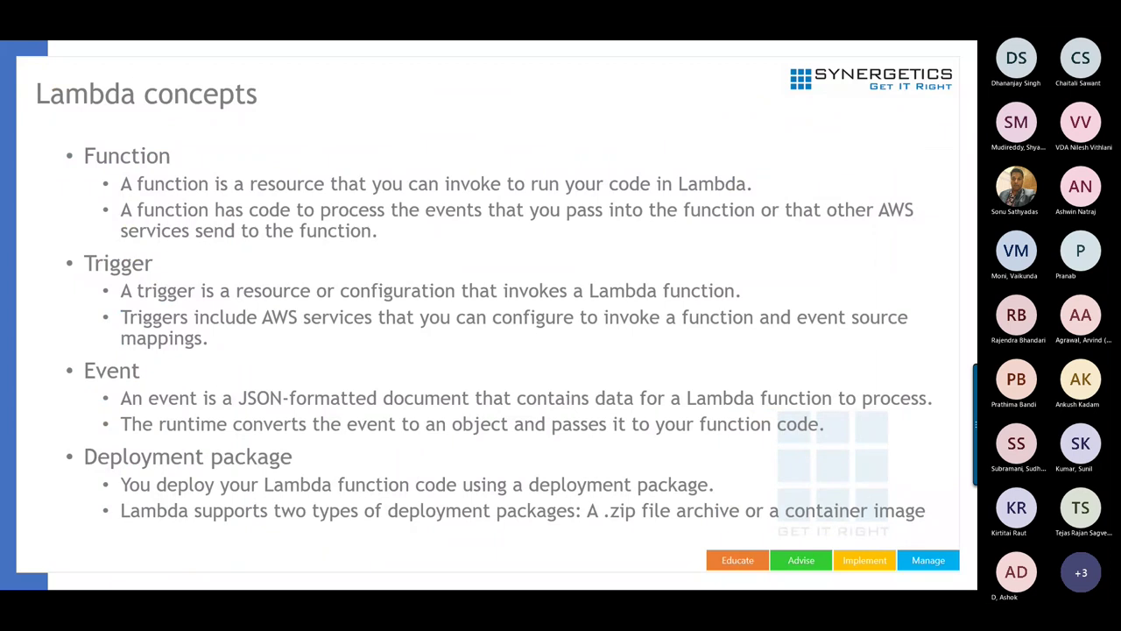
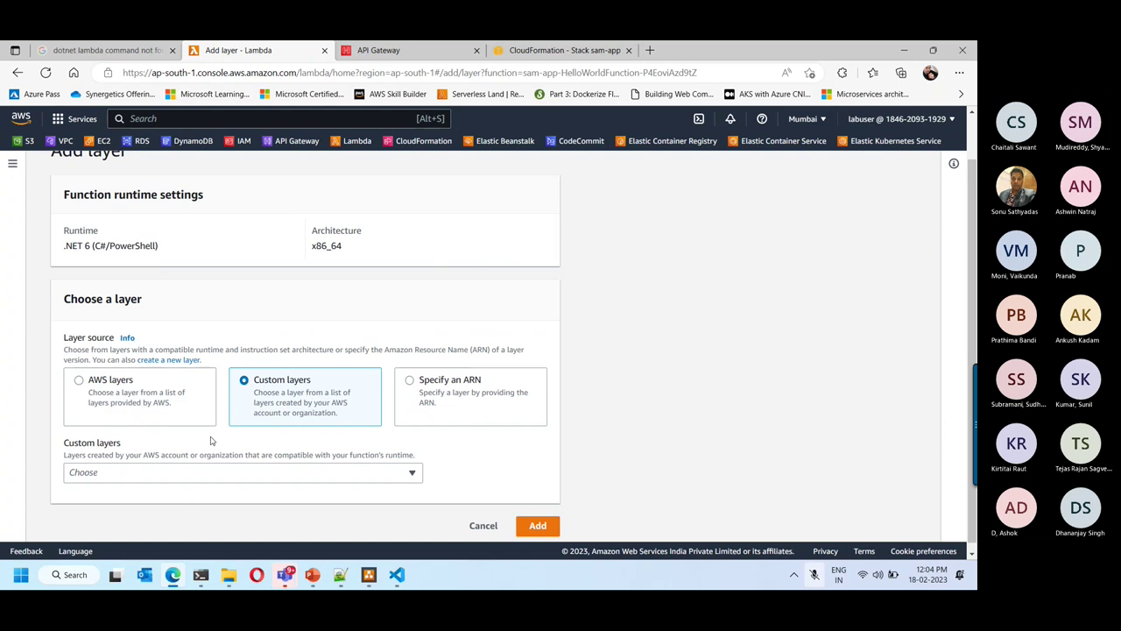
Step: Check the custom layers available to the Lambda function, and set the layer source to Specify an ARN
{"action": "left_click", "coordinate": [159, 472]}
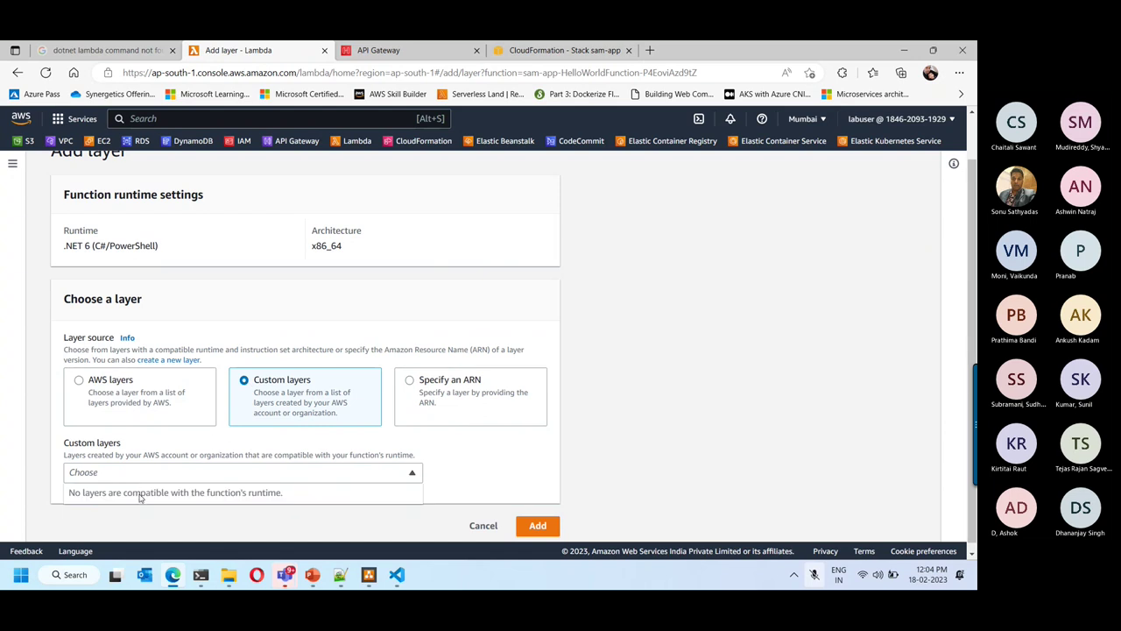
{"action": "left_click", "coordinate": [478, 478]}
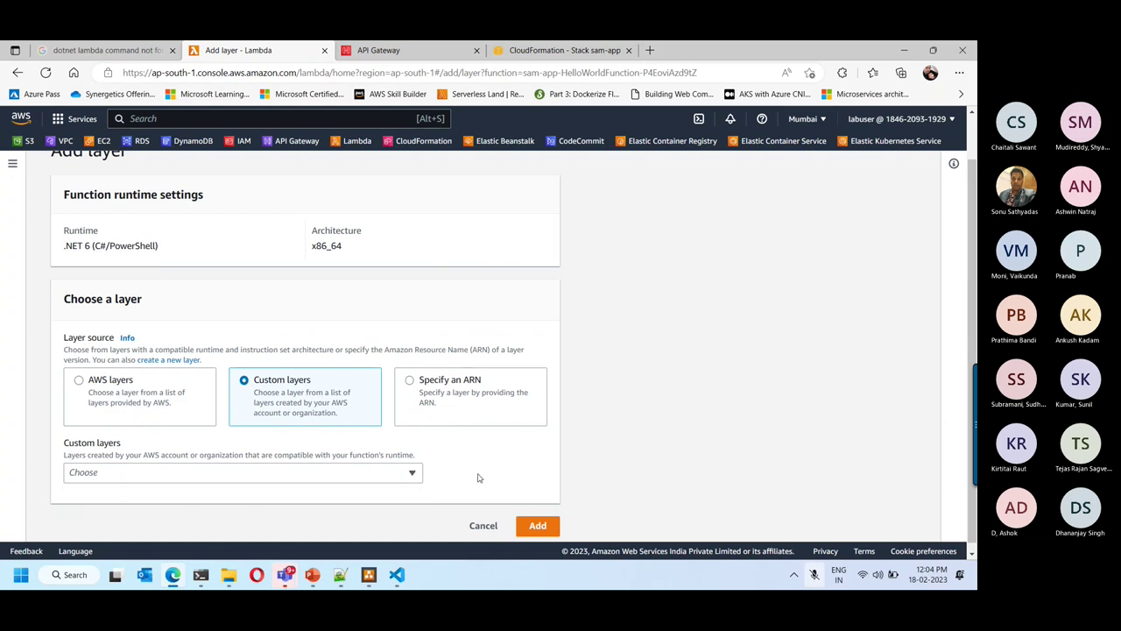
{"action": "left_click", "coordinate": [409, 383]}
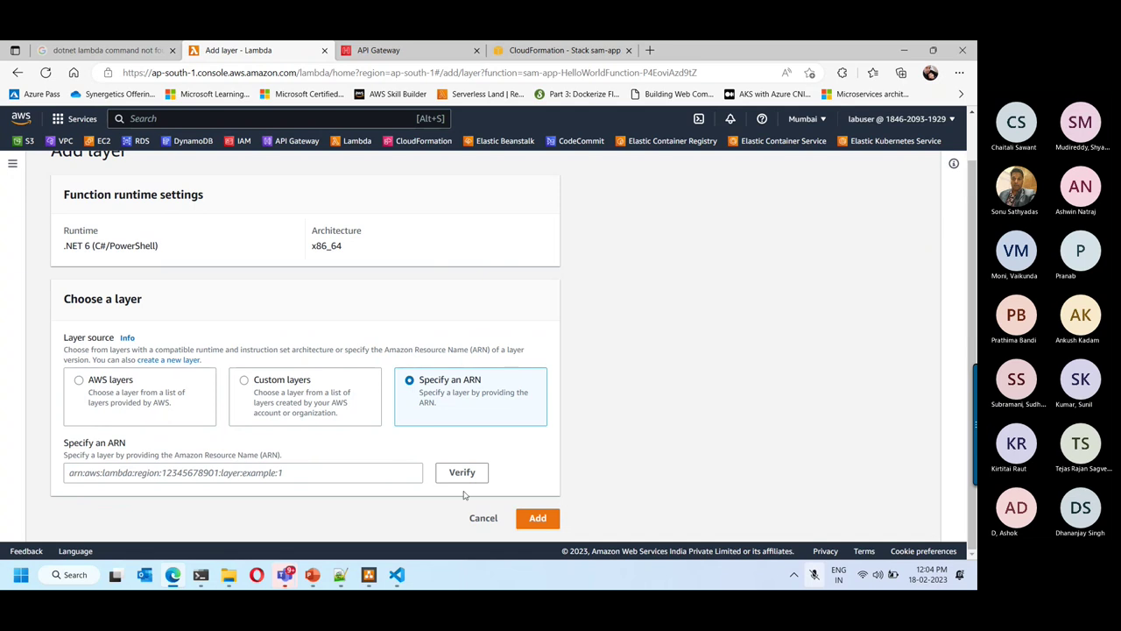
Step: Cancel adding a layer to the function and open the account's list of Lambda layers
{"action": "left_click", "coordinate": [481, 517]}
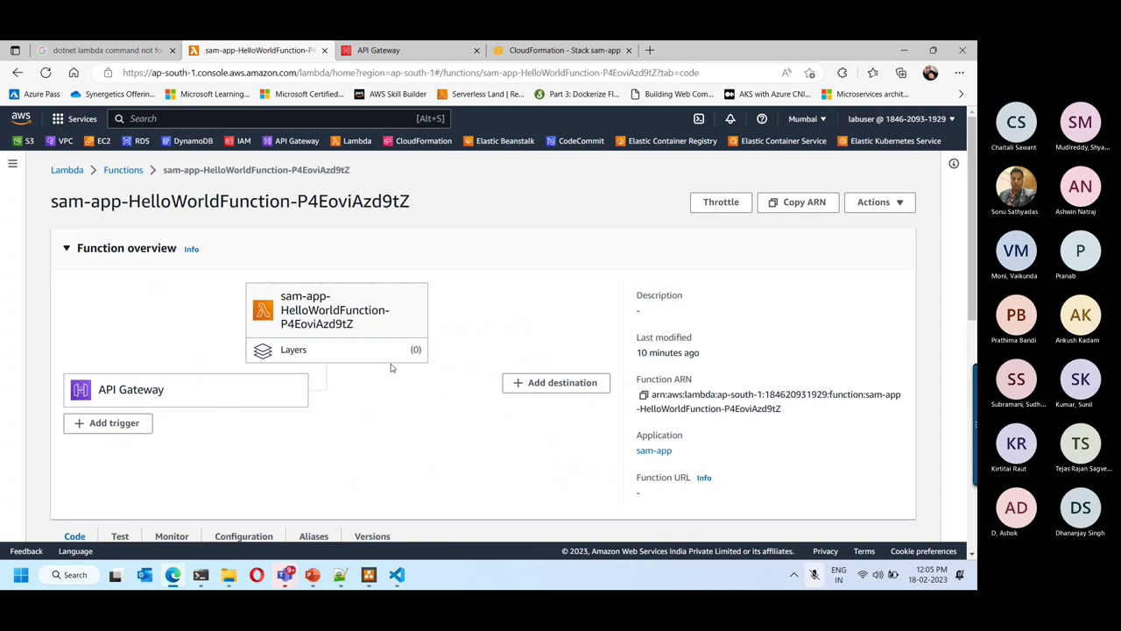
{"action": "left_click", "coordinate": [12, 166]}
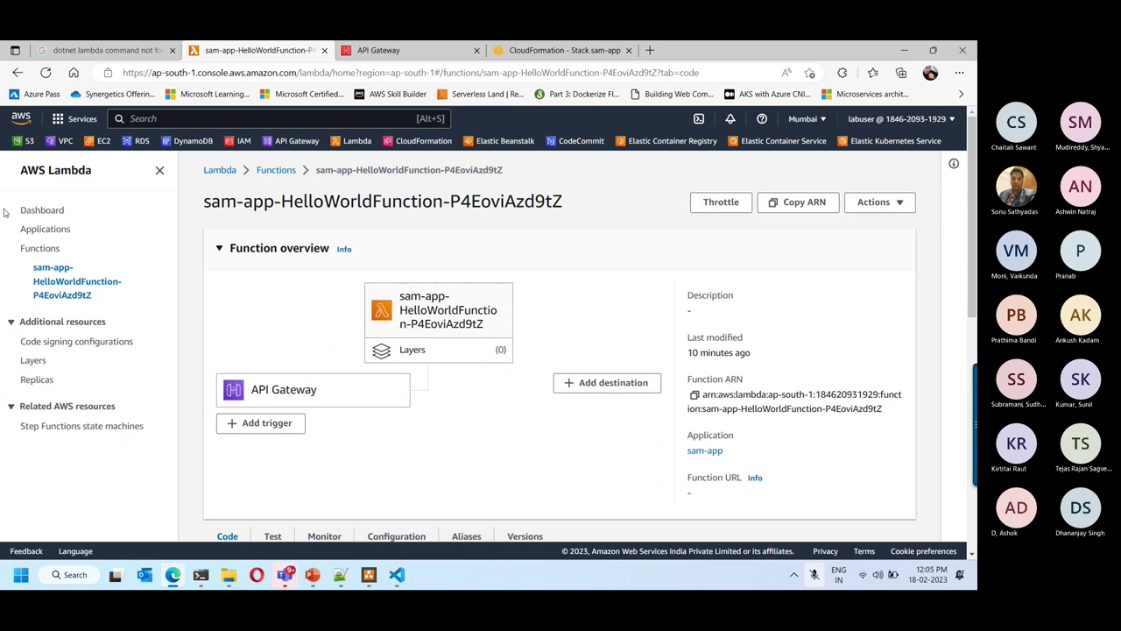
{"action": "left_click", "coordinate": [32, 362]}
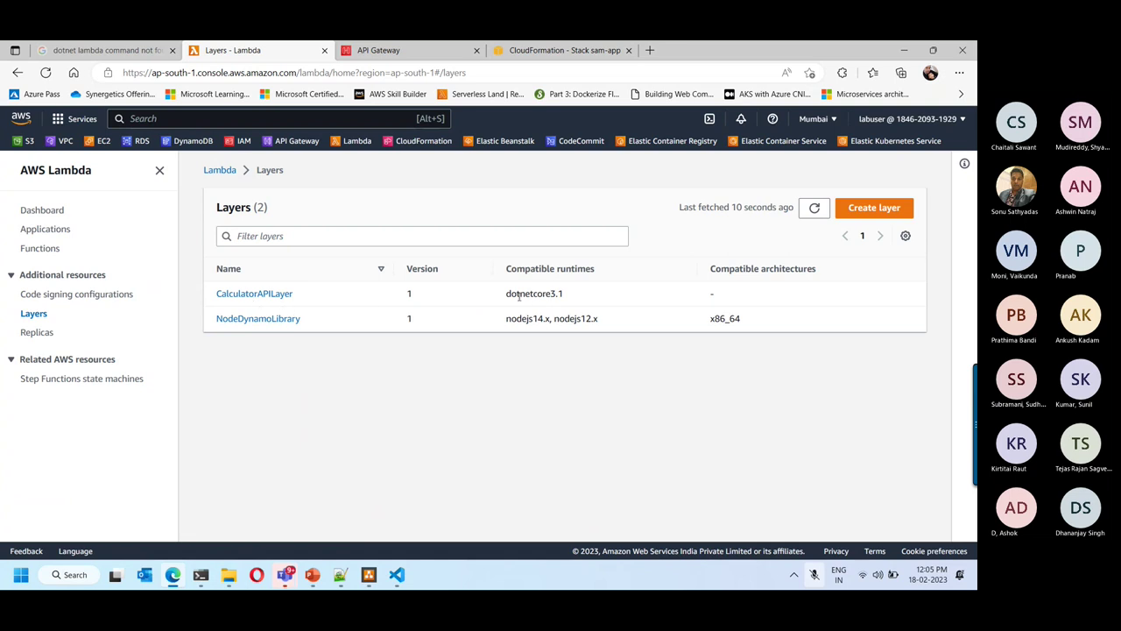
Step: Highlight the compatible runtimes of the CalculatorAPILayer and NodeDynamoLibrary layers in the list
{"action": "left_click_drag", "start_coordinate": [567, 298], "coordinate": [505, 298]}
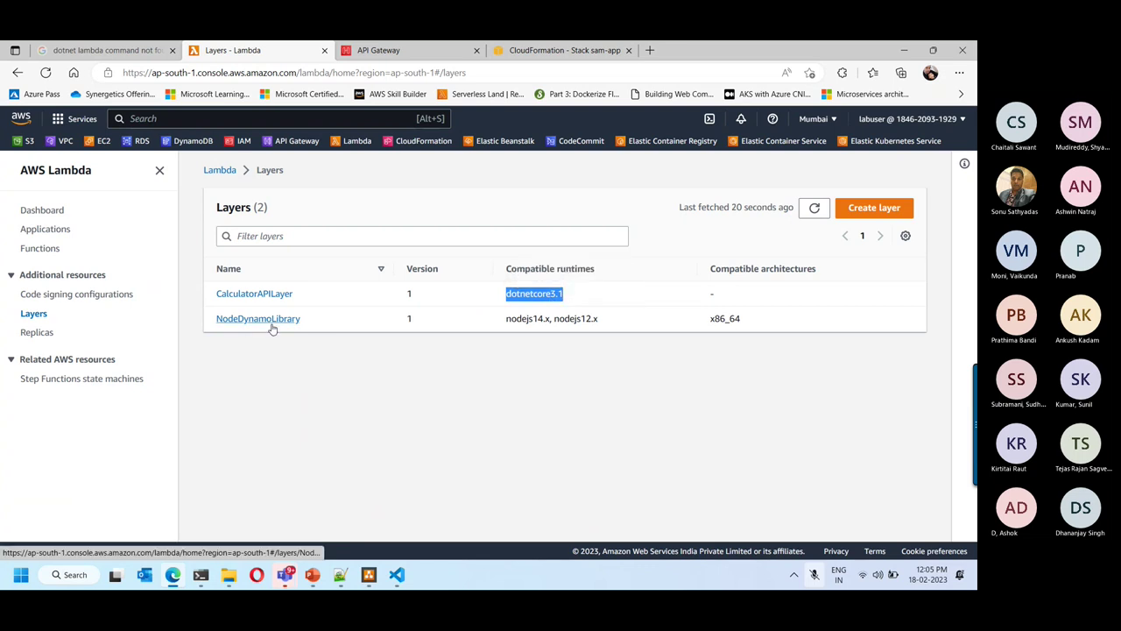
{"action": "left_click", "coordinate": [508, 321]}
{"action": "left_click_drag", "start_coordinate": [508, 322], "coordinate": [604, 322]}
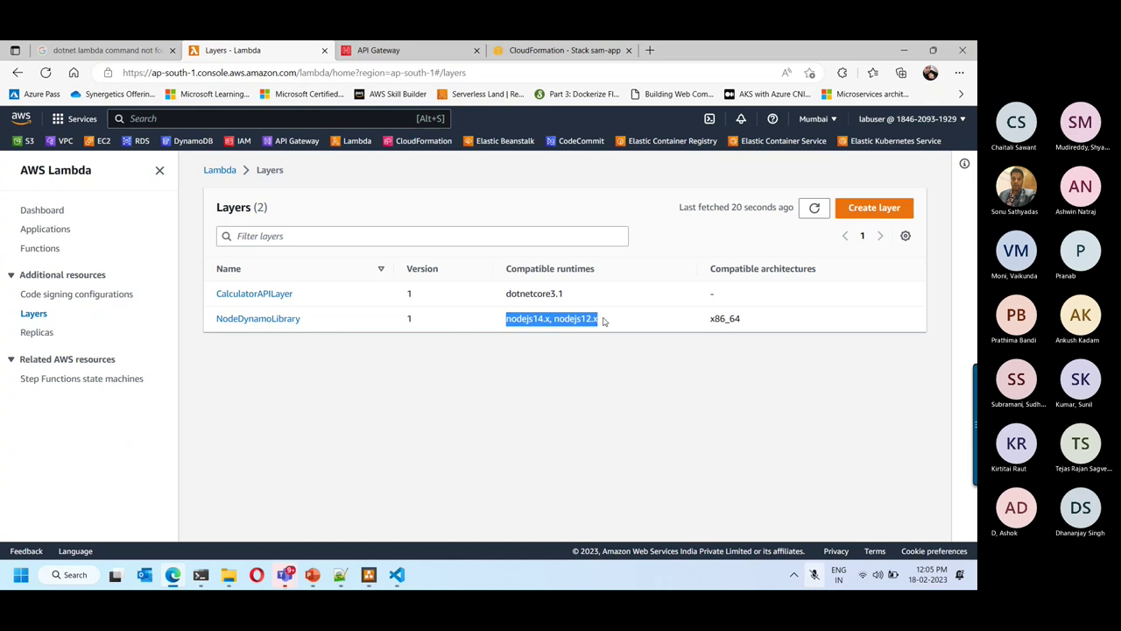
{"action": "left_click", "coordinate": [520, 296]}
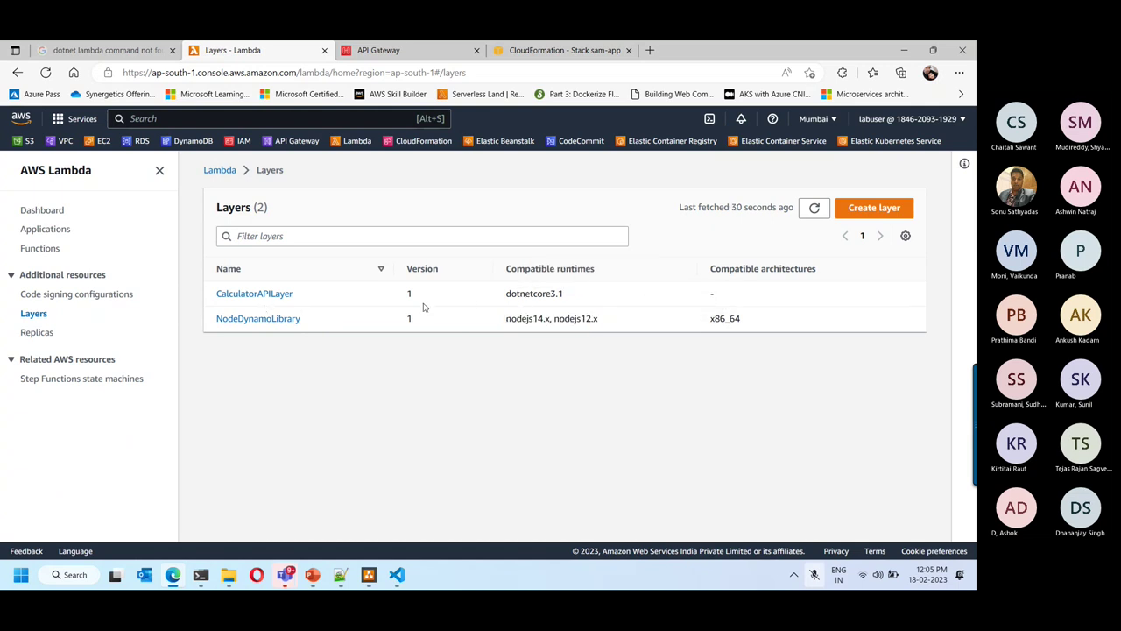
{"action": "left_click_drag", "start_coordinate": [296, 295], "coordinate": [211, 300]}
{"action": "left_click_drag", "start_coordinate": [563, 295], "coordinate": [511, 311]}
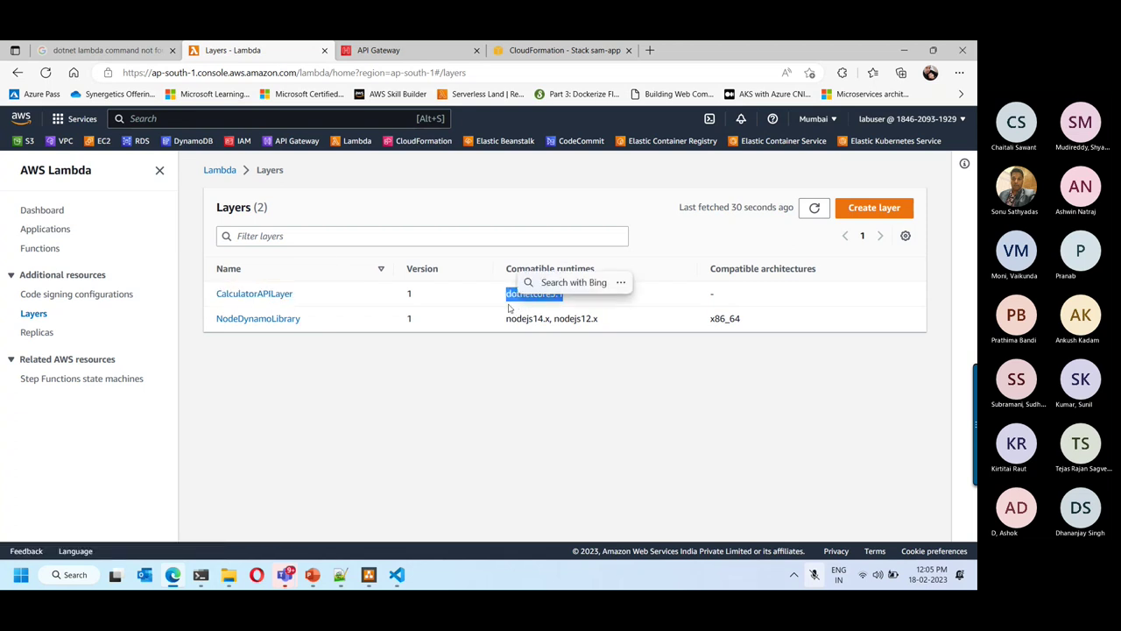
Step: Open CalculatorAPILayer and review its version details, compatible runtimes and the functions using this version
{"action": "left_click", "coordinate": [273, 300]}
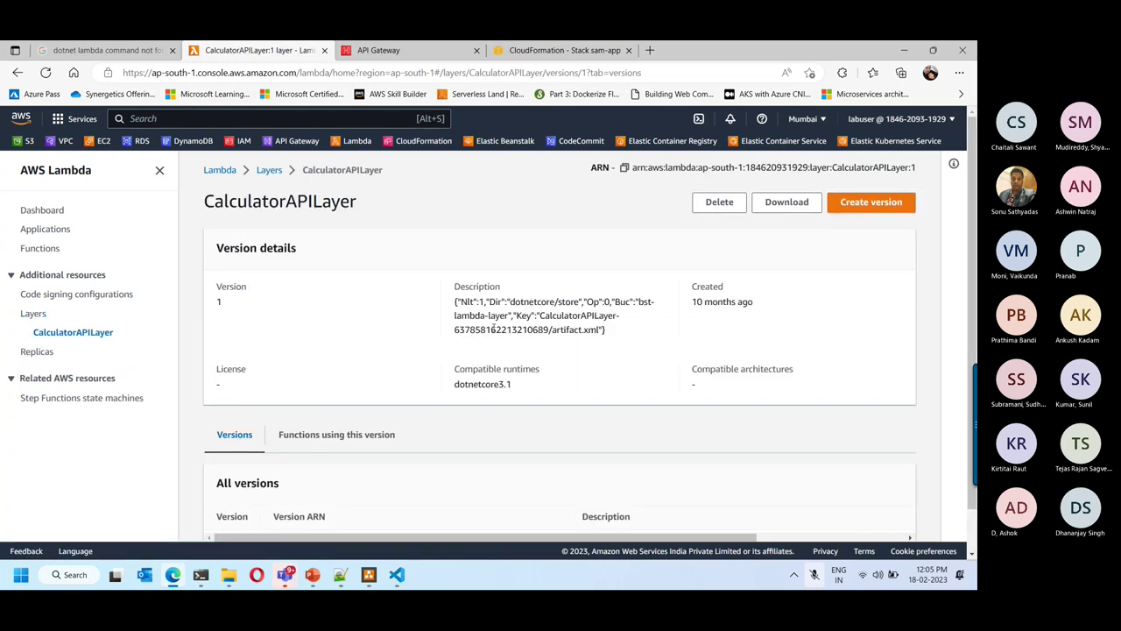
{"action": "scroll", "coordinate": [619, 283], "scroll_direction": "down", "scroll_amount": 1}
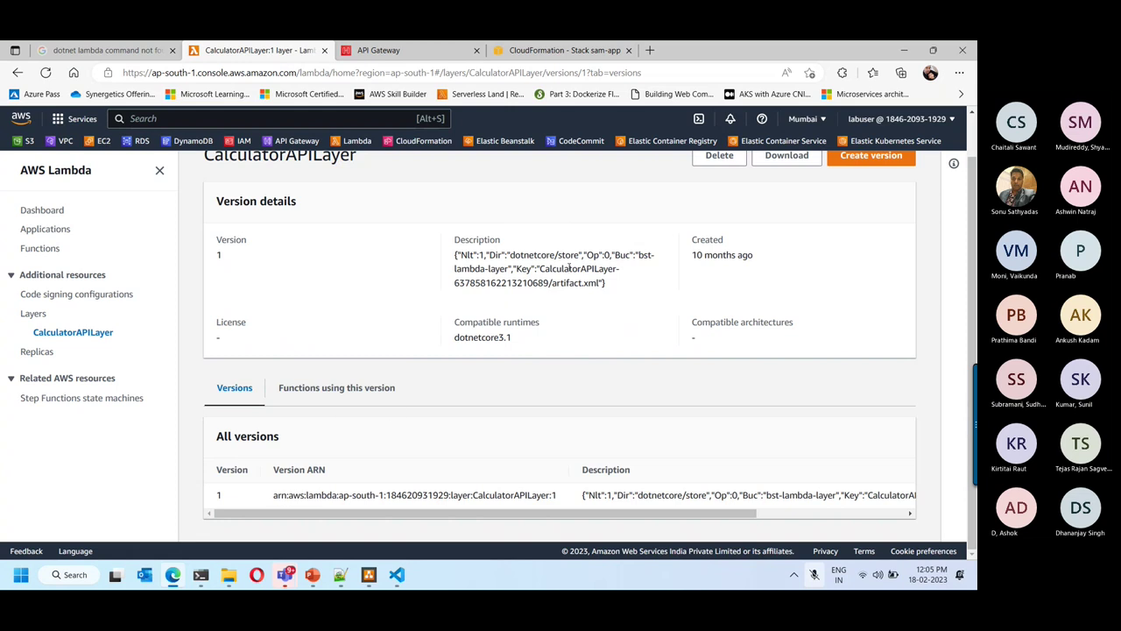
{"action": "scroll", "coordinate": [561, 398], "scroll_direction": "up", "scroll_amount": 1}
{"action": "scroll", "coordinate": [741, 328], "scroll_direction": "down", "scroll_amount": 1}
{"action": "left_click", "coordinate": [349, 387]}
{"action": "scroll", "coordinate": [350, 317], "scroll_direction": "down", "scroll_amount": 1}
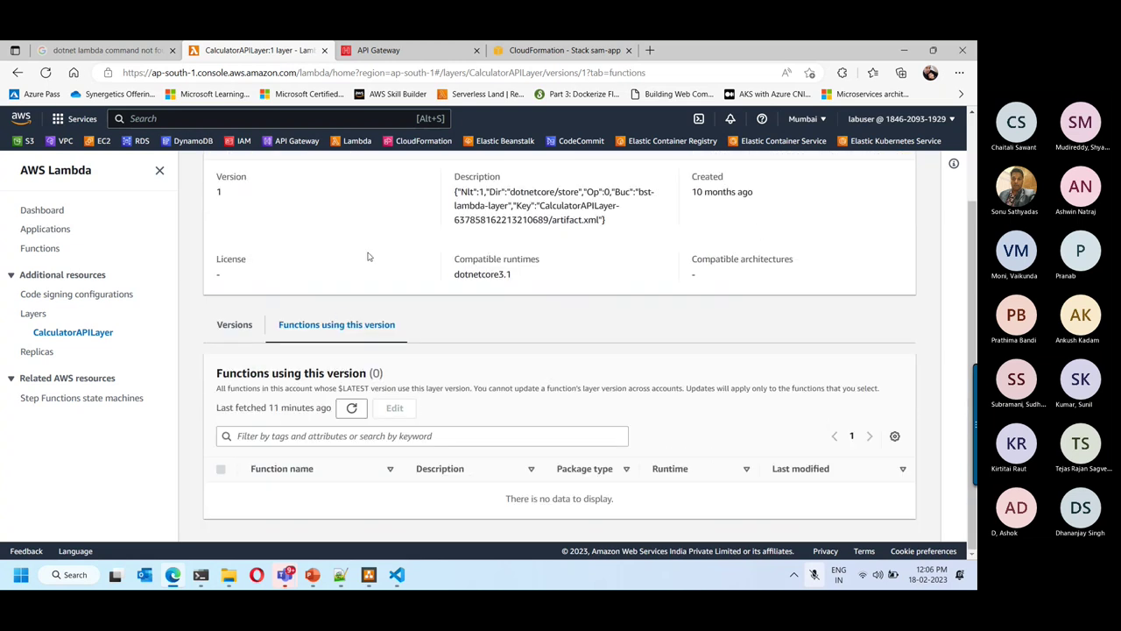
{"action": "scroll", "coordinate": [487, 487], "scroll_direction": "up", "scroll_amount": 2}
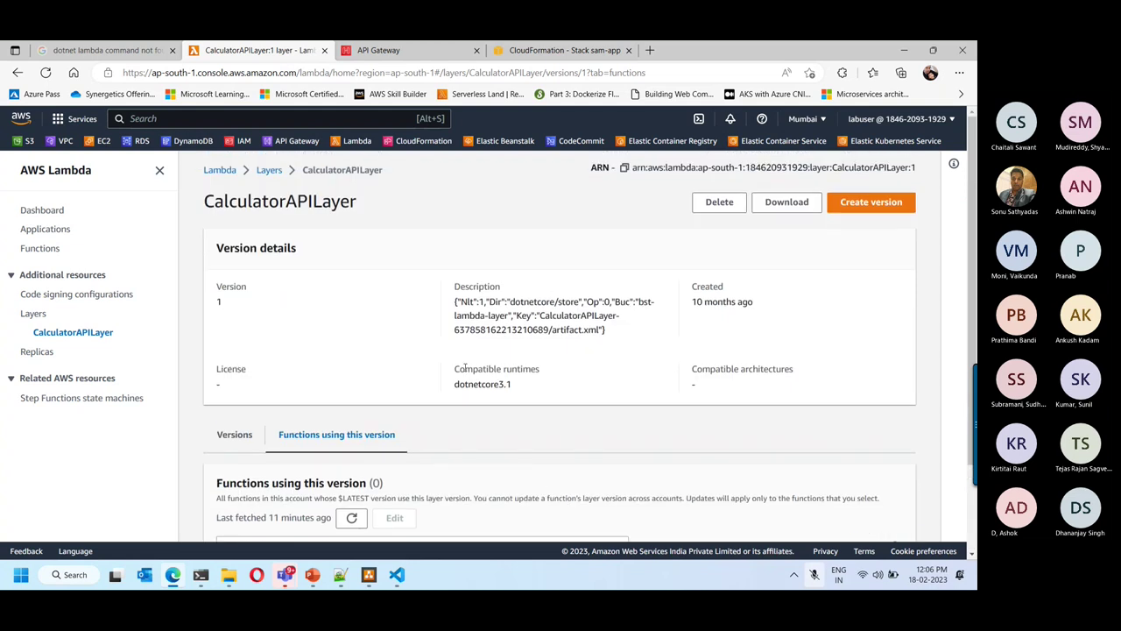
{"action": "left_click_drag", "start_coordinate": [455, 368], "coordinate": [557, 371]}
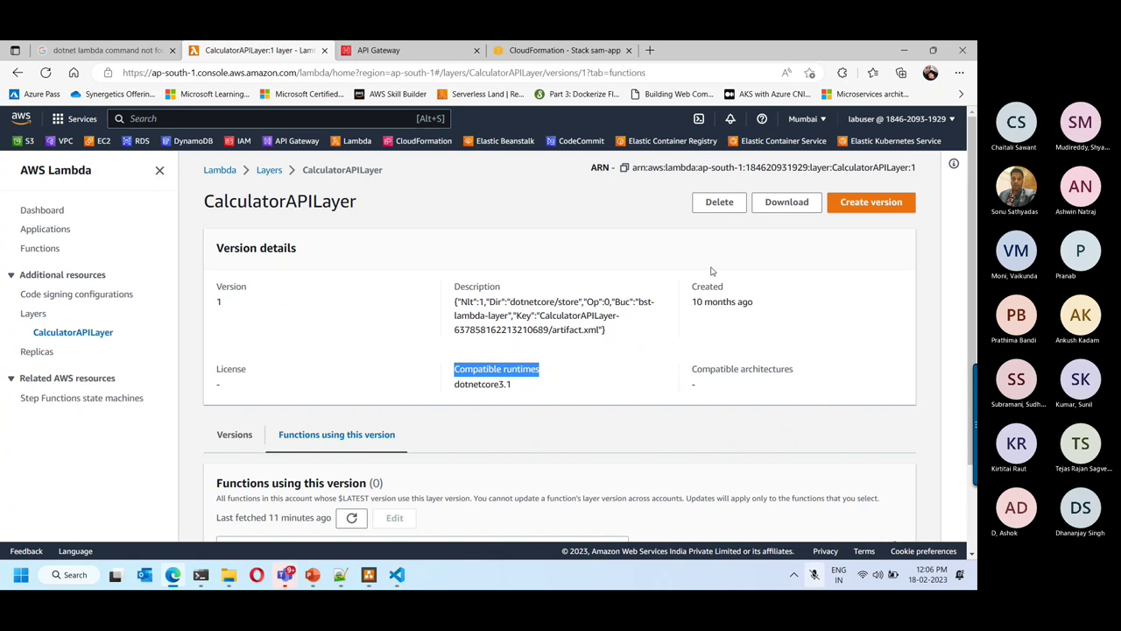
Step: Switch to the Microsoft Teams meeting window to check the meeting chat, and return to the Lambda console
{"action": "mouse_move", "coordinate": [285, 575]}
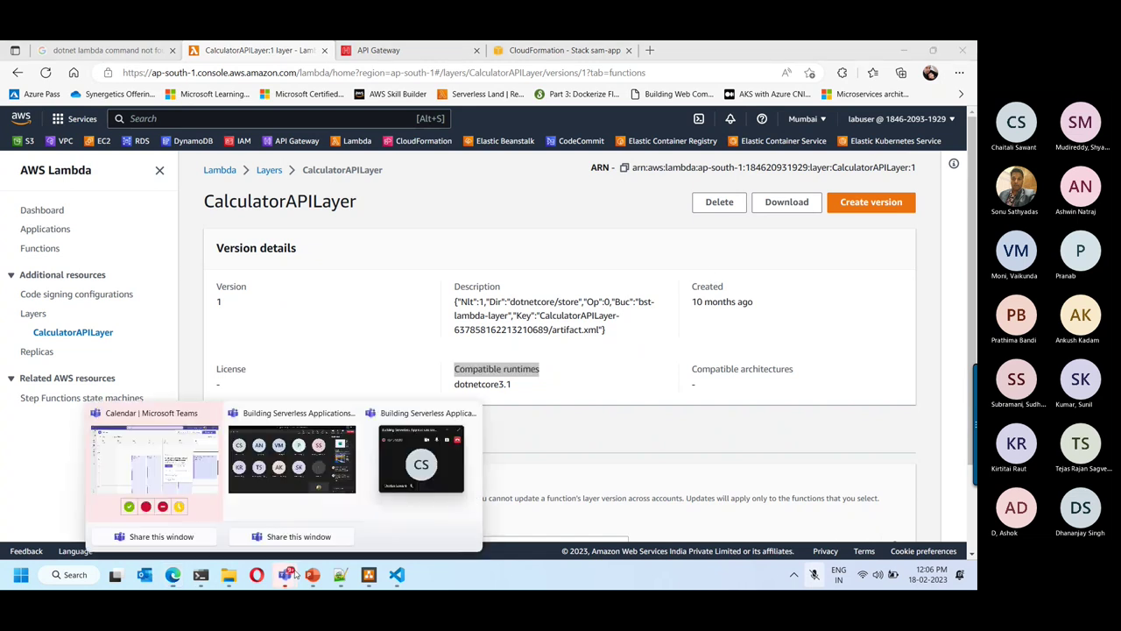
{"action": "left_click", "coordinate": [317, 466]}
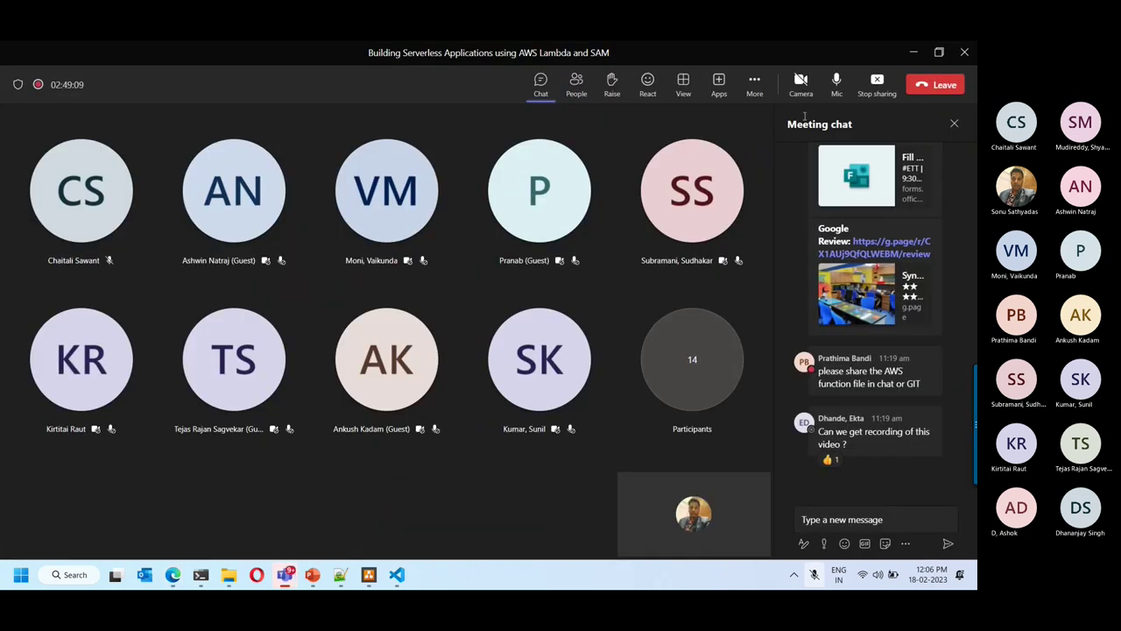
{"action": "left_click", "coordinate": [913, 53]}
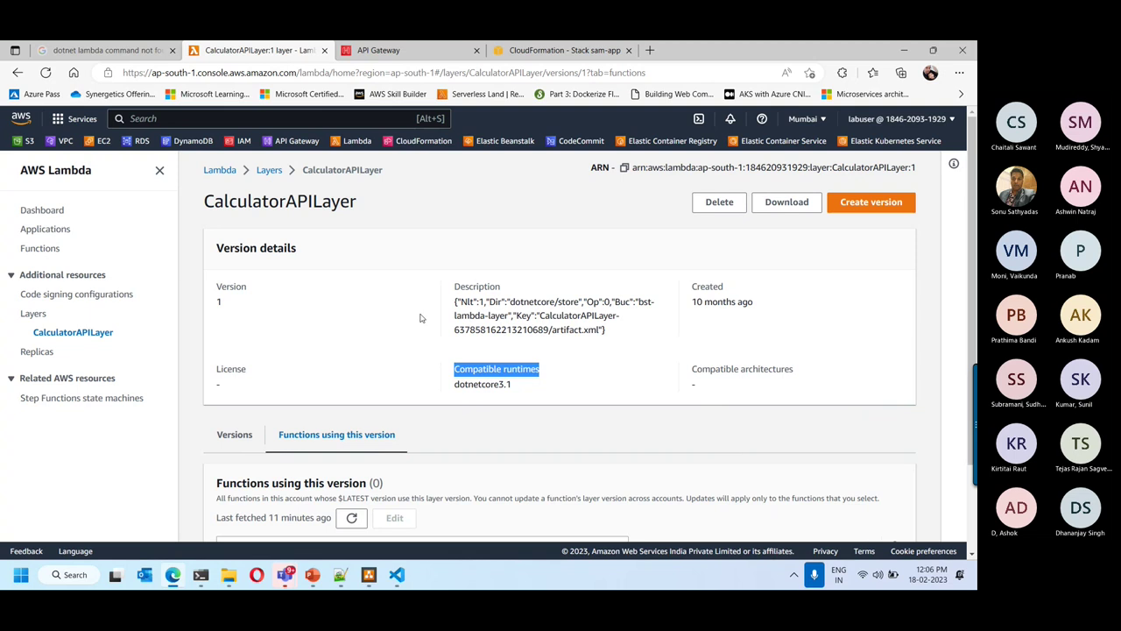
Step: Highlight CalculatorAPILayer's compatible runtime, and open the NodeDynamoLibrary layer to review its version details and versions
{"action": "left_click_drag", "start_coordinate": [512, 388], "coordinate": [455, 385]}
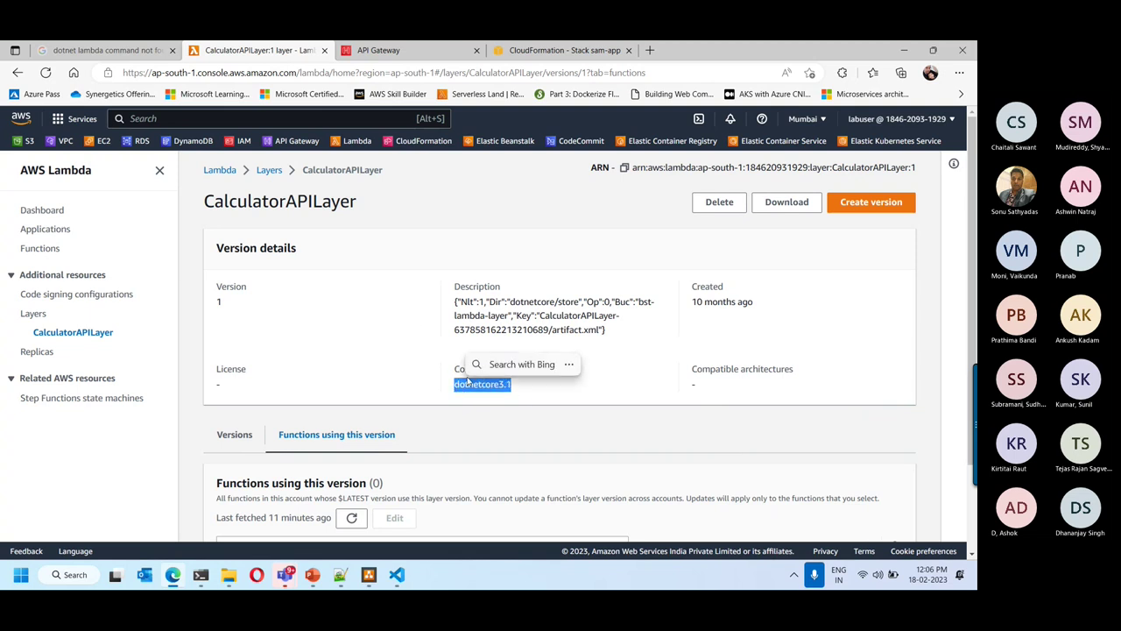
{"action": "left_click", "coordinate": [35, 317]}
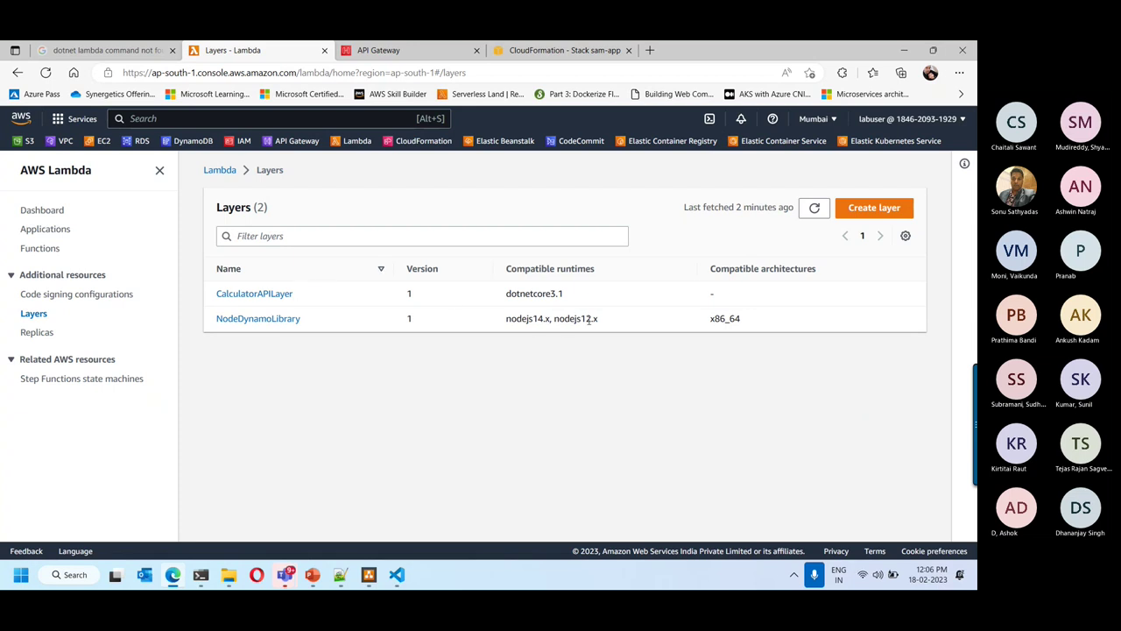
{"action": "left_click", "coordinate": [263, 319]}
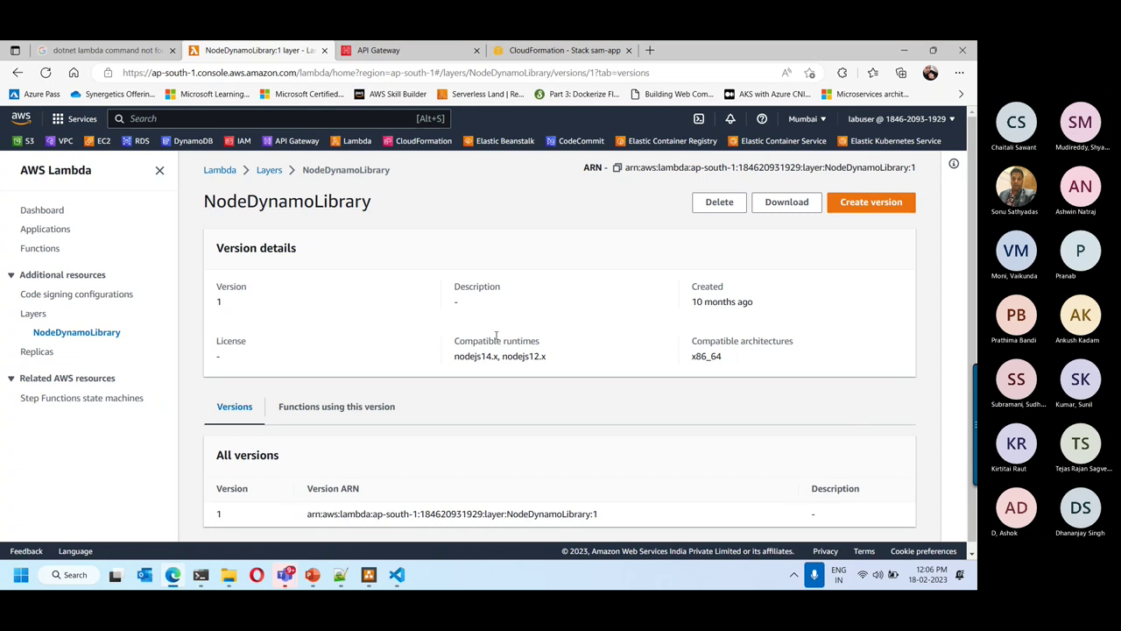
{"action": "scroll", "coordinate": [522, 343], "scroll_direction": "down", "scroll_amount": 1}
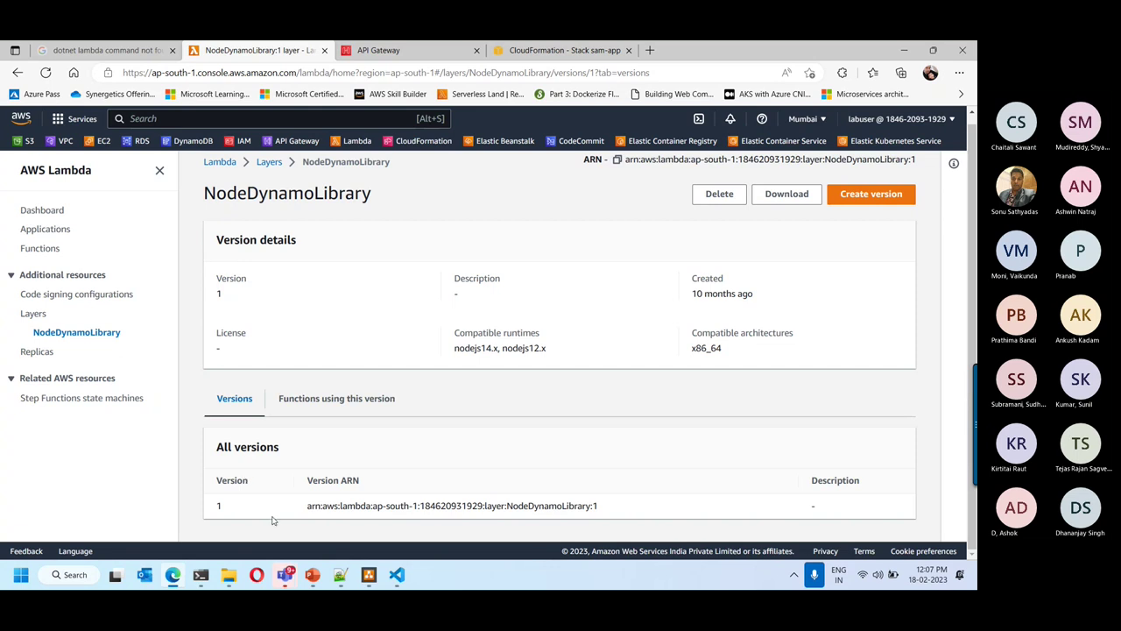
Step: Start creating a new version of the NodeDynamoLibrary layer, with its source set to a file from Amazon S3
{"action": "left_click", "coordinate": [856, 204]}
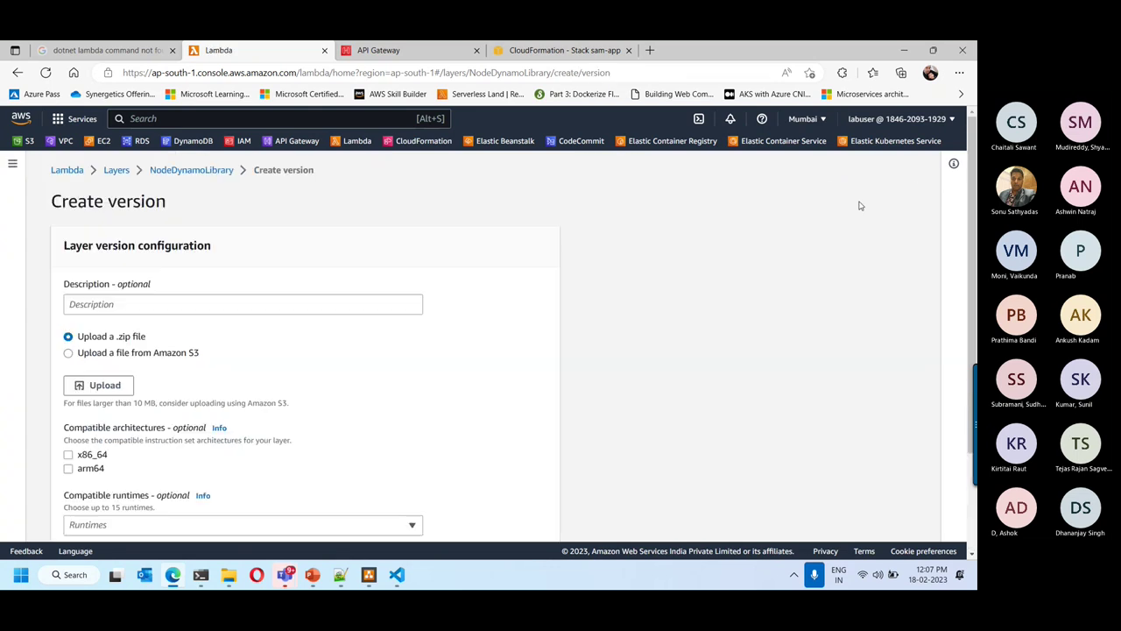
{"action": "scroll", "coordinate": [144, 330], "scroll_direction": "down", "scroll_amount": 3}
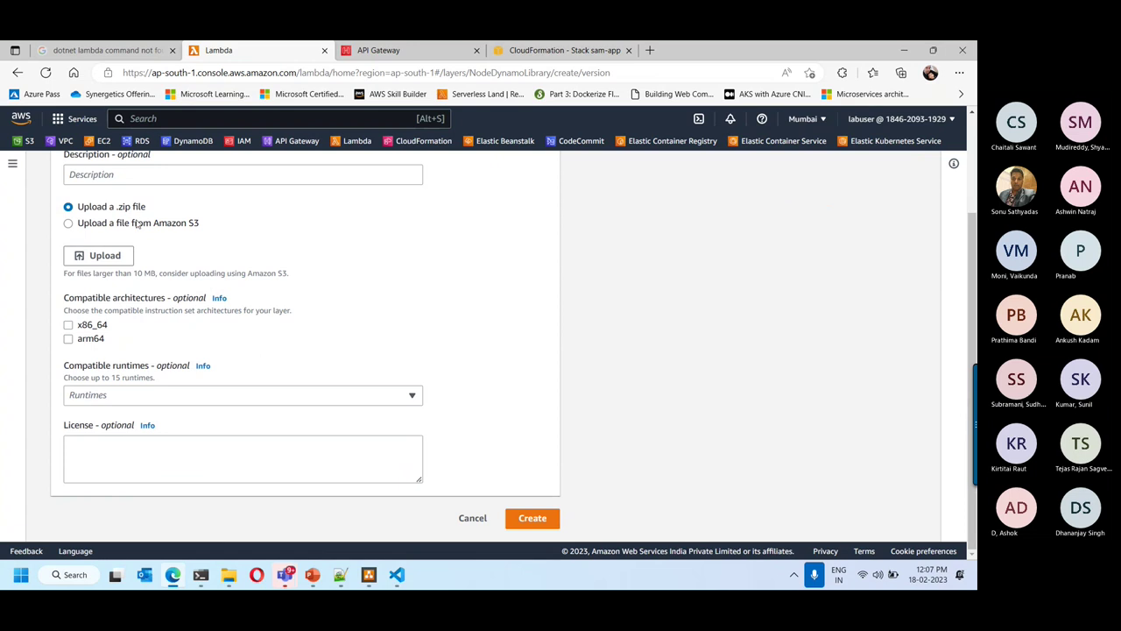
{"action": "left_click", "coordinate": [113, 178]}
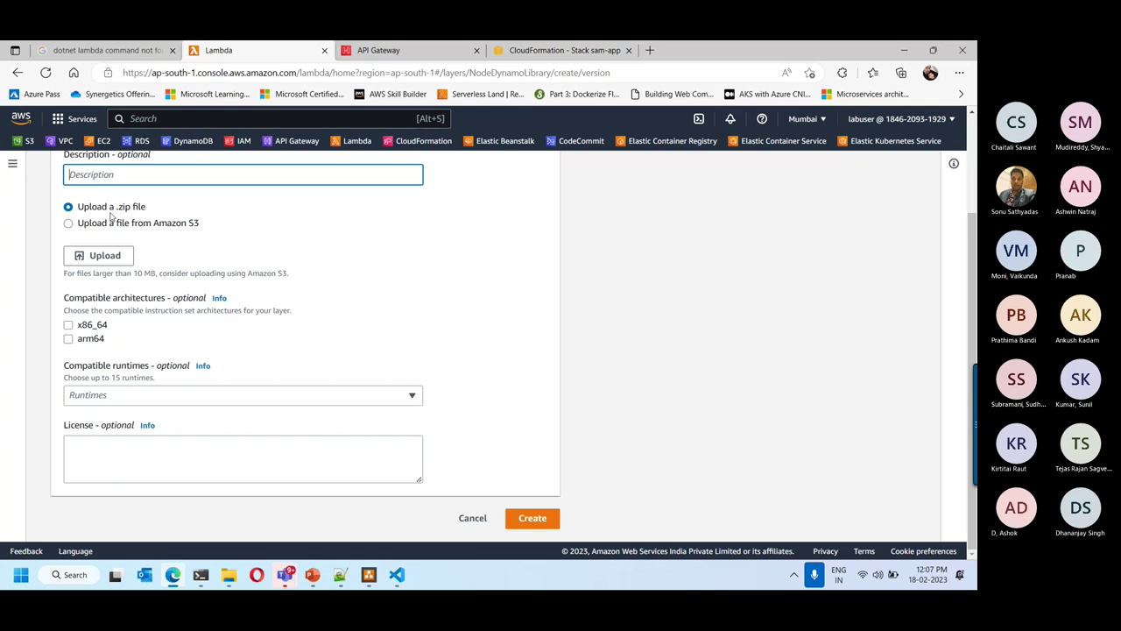
{"action": "left_click", "coordinate": [85, 226]}
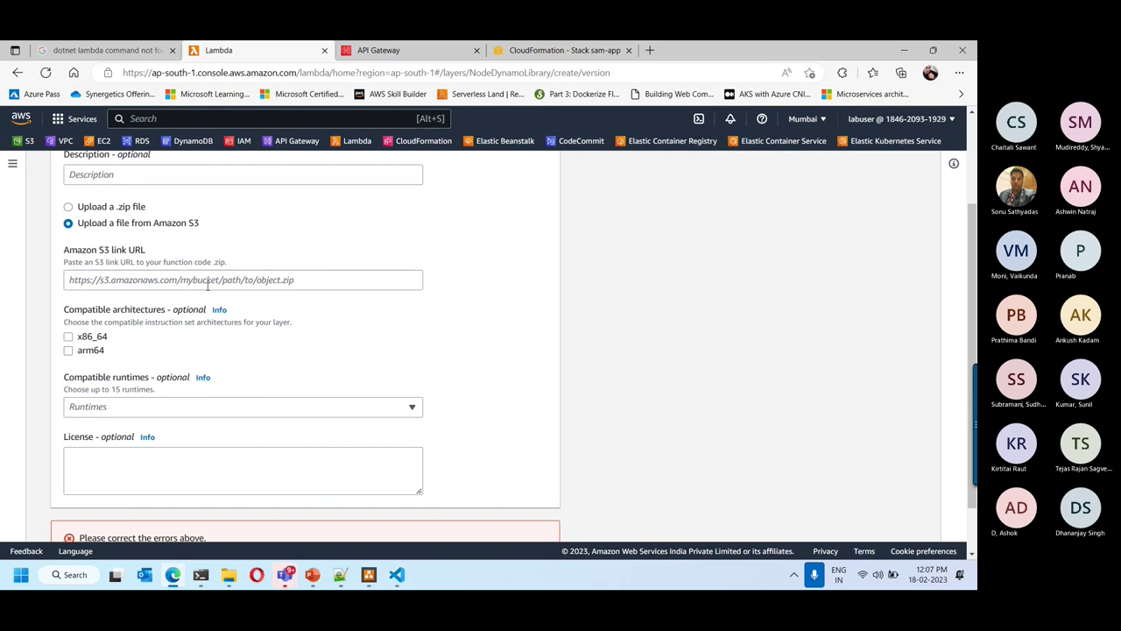
Step: Select Node.js 18.x, 12.x, 14.x and 16.x as the compatible runtimes of the new layer version
{"action": "scroll", "coordinate": [207, 284], "scroll_direction": "down", "scroll_amount": 1}
{"action": "left_click", "coordinate": [124, 345]}
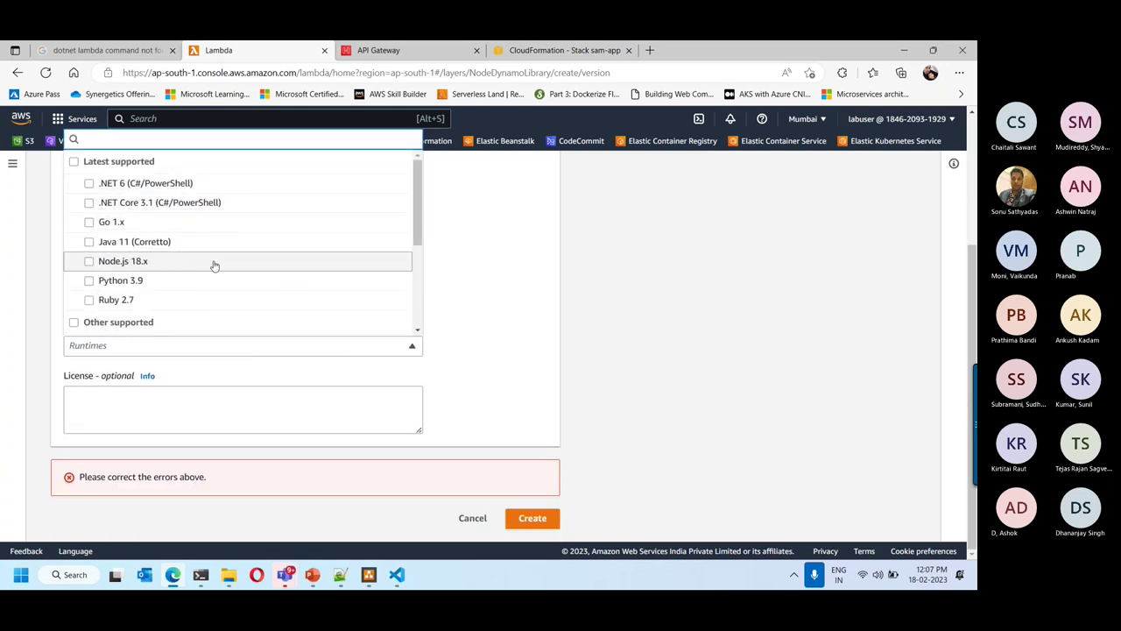
{"action": "left_click", "coordinate": [88, 262]}
{"action": "scroll", "coordinate": [181, 278], "scroll_direction": "down", "scroll_amount": 1}
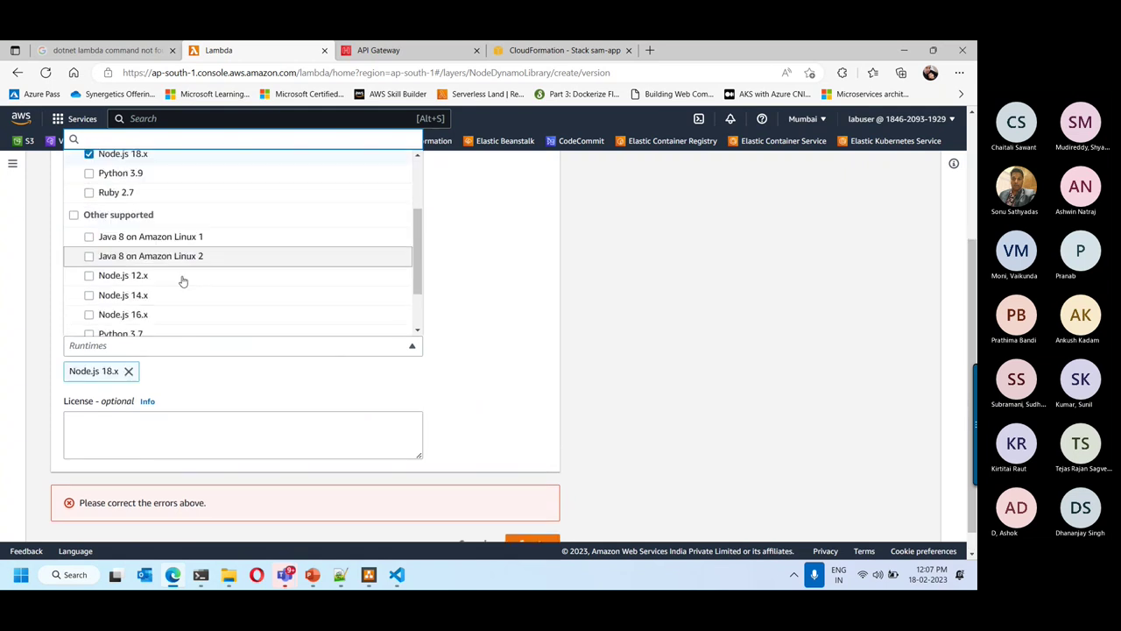
{"action": "left_click", "coordinate": [88, 271]}
{"action": "left_click", "coordinate": [89, 291]}
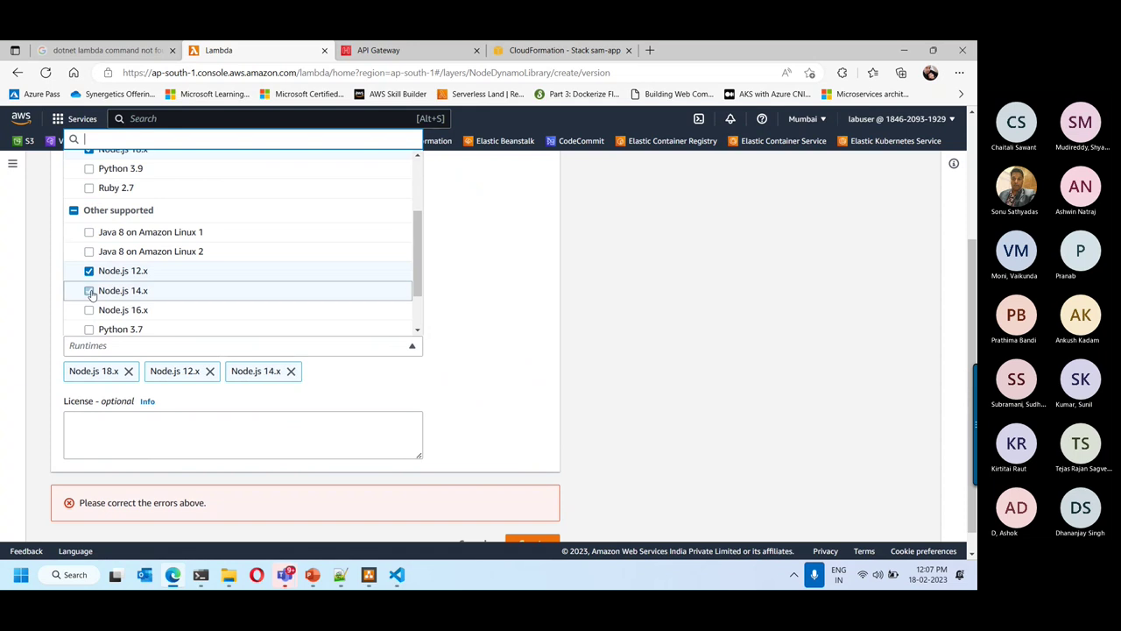
{"action": "left_click", "coordinate": [88, 310]}
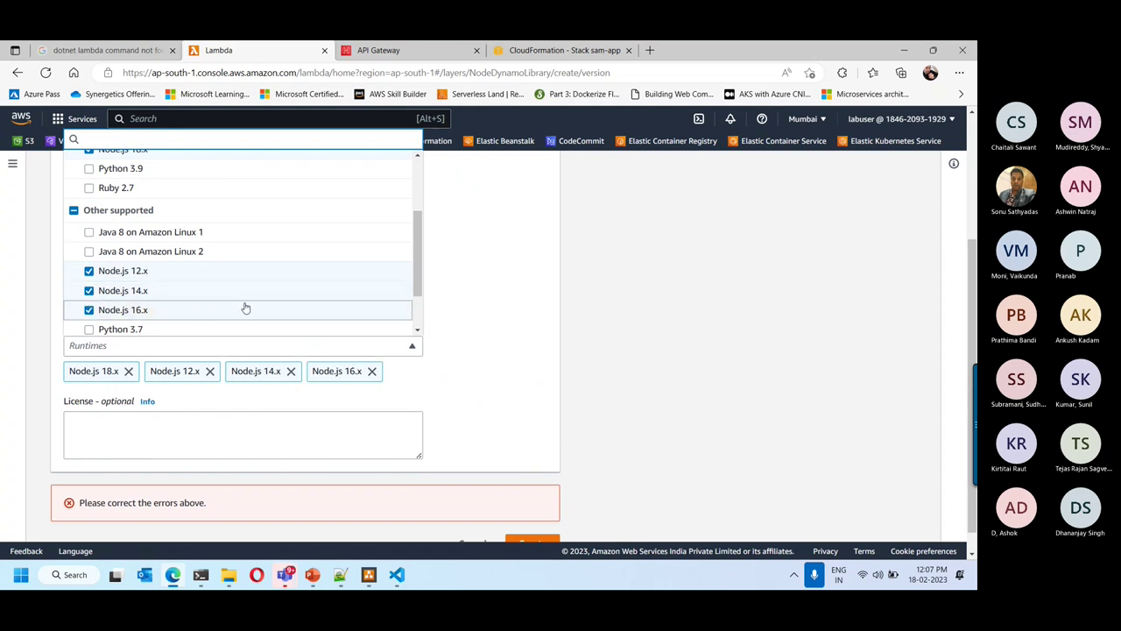
{"action": "left_click", "coordinate": [450, 366]}
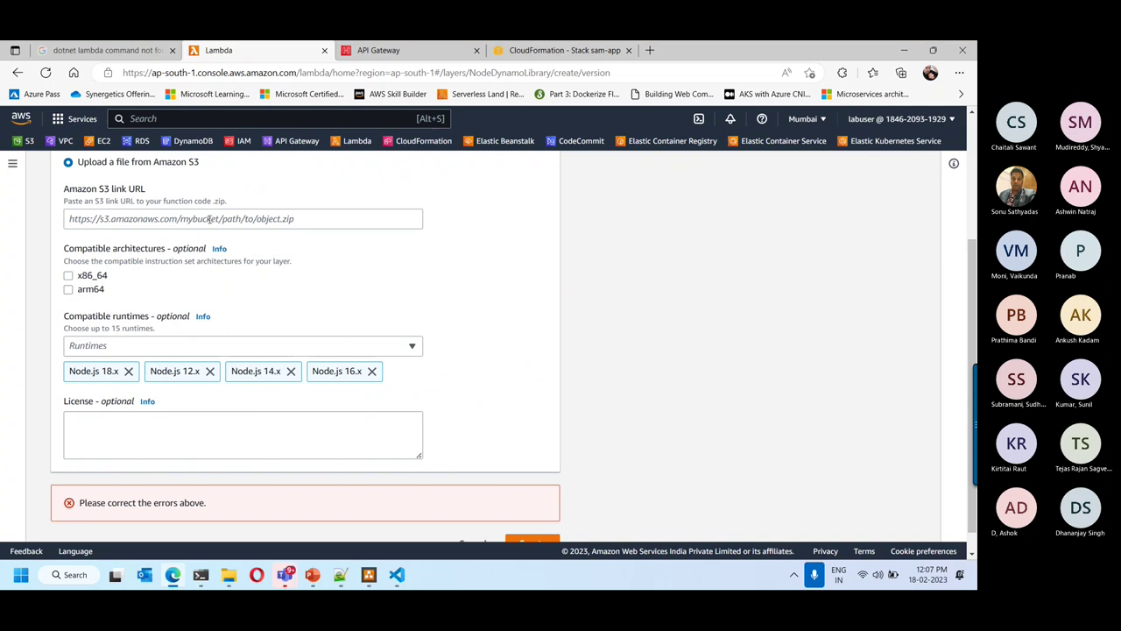
Step: Set the layer version's source back to a .zip file upload, and cancel creating the version
{"action": "left_click", "coordinate": [314, 218]}
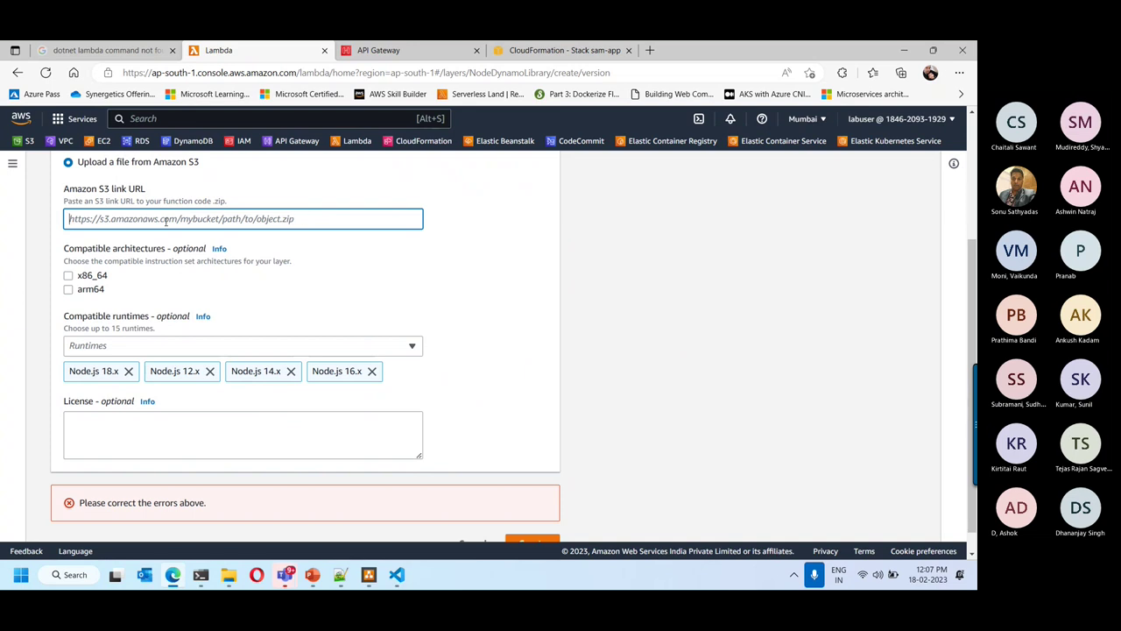
{"action": "scroll", "coordinate": [164, 221], "scroll_direction": "up", "scroll_amount": 2}
{"action": "left_click", "coordinate": [102, 282]}
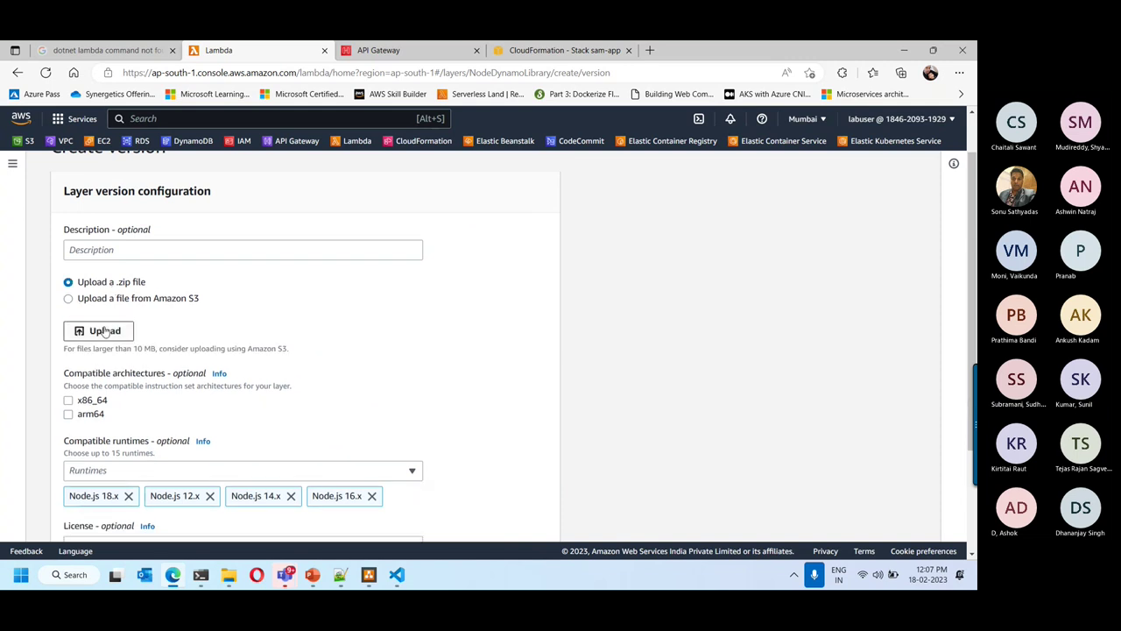
{"action": "scroll", "coordinate": [119, 335], "scroll_direction": "down", "scroll_amount": 2}
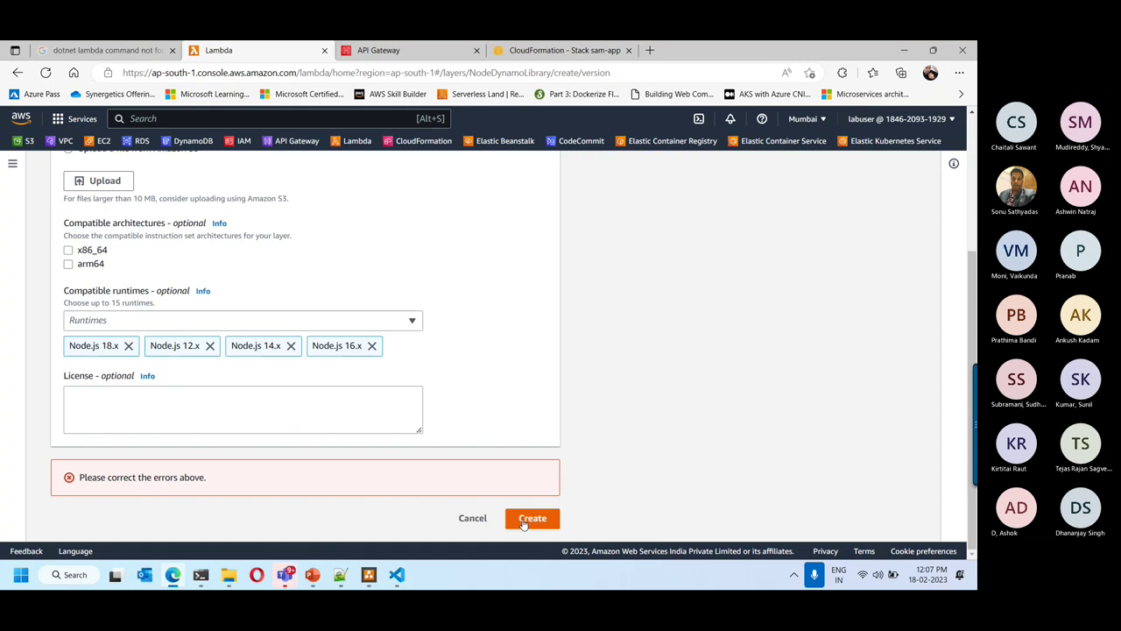
{"action": "left_click", "coordinate": [466, 518]}
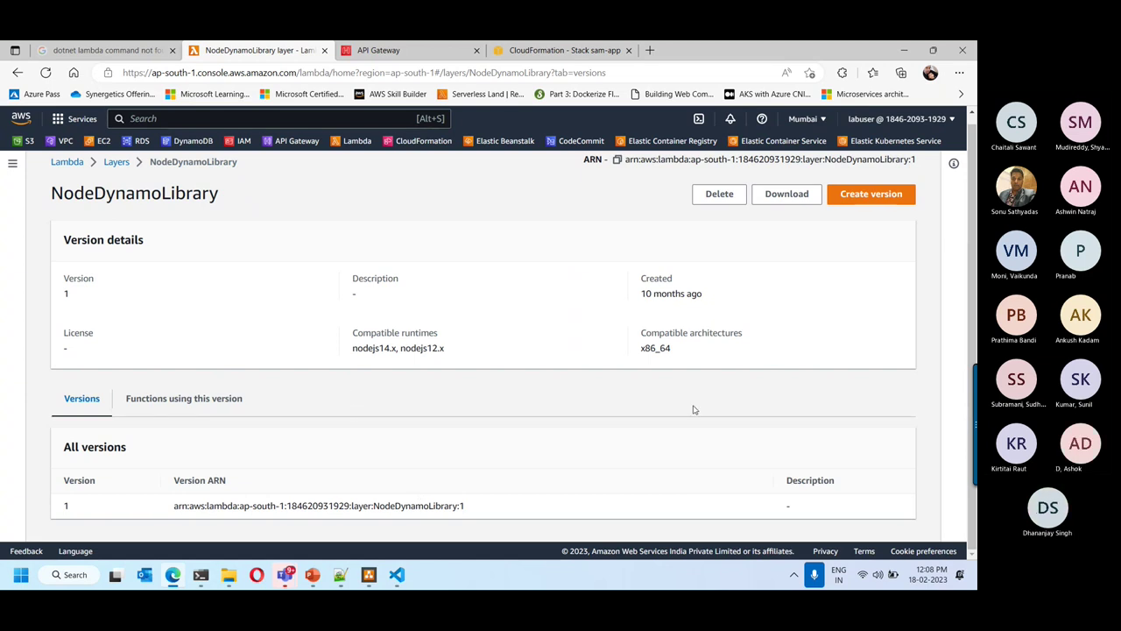
Step: Mute the meeting microphone and unmute it again
{"action": "left_click", "coordinate": [814, 576]}
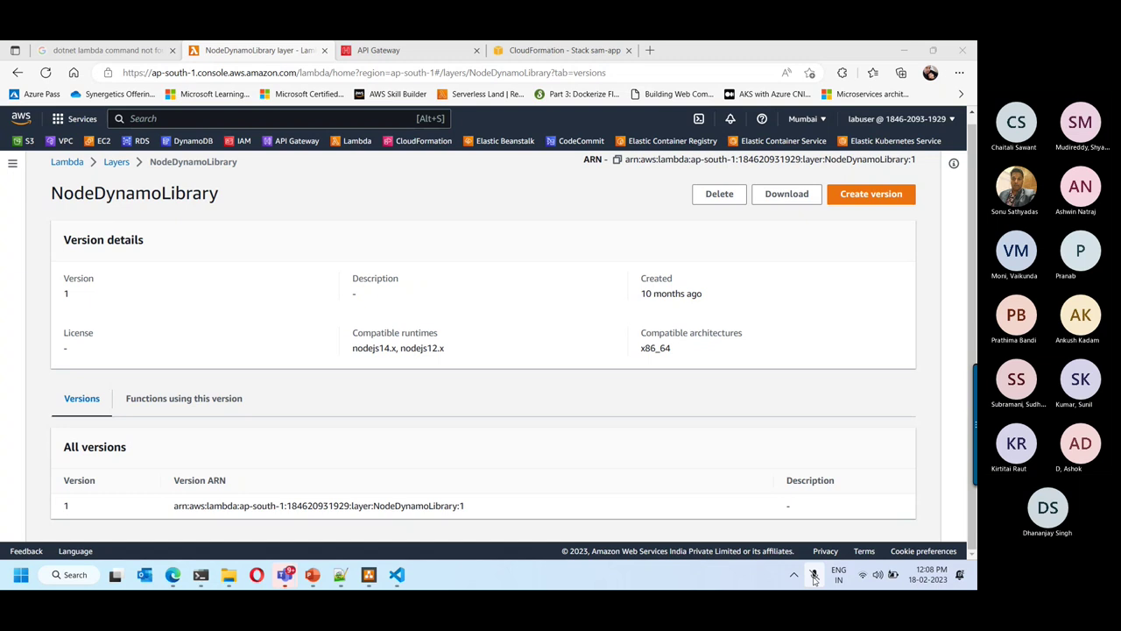
{"action": "left_click", "coordinate": [814, 575]}
Step: Return to the list of Lambda layers and highlight NodeDynamoLibrary's nodejs14.x runtime
{"action": "left_click", "coordinate": [117, 162]}
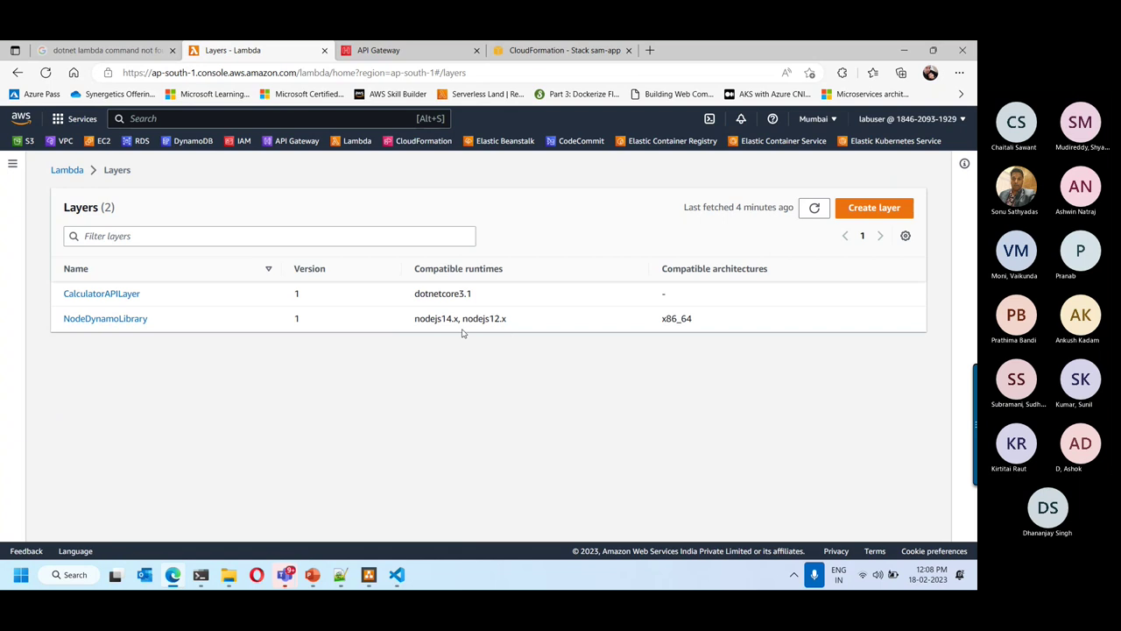
{"action": "left_click_drag", "start_coordinate": [415, 319], "coordinate": [457, 320]}
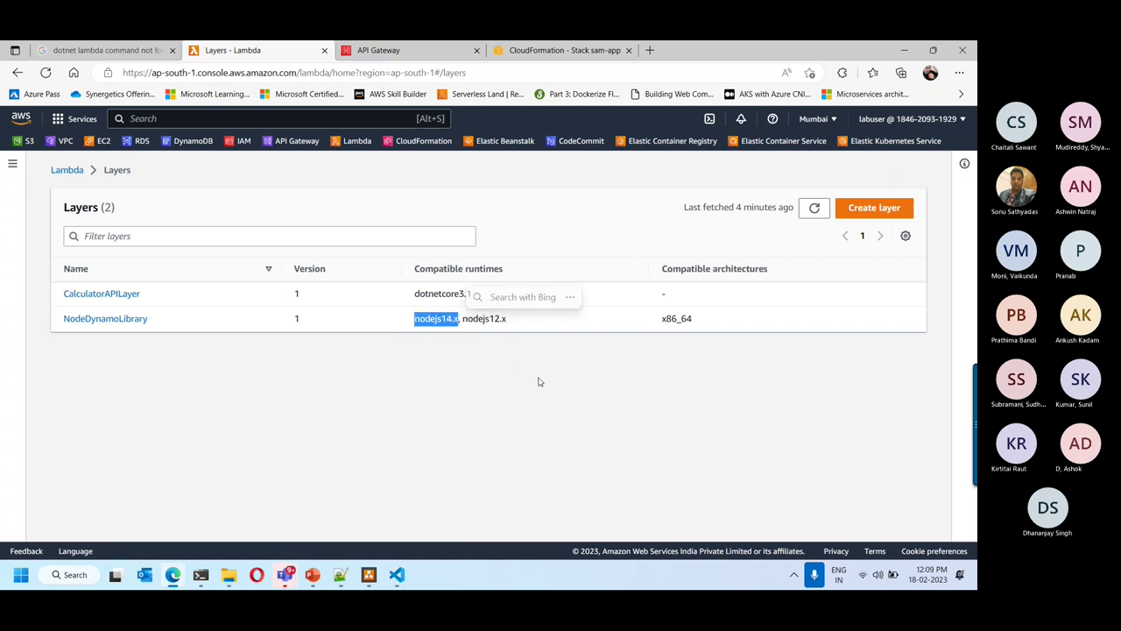
Step: Start creating a new Lambda function from scratch and name it MyNode14Function
{"action": "left_click", "coordinate": [67, 172]}
{"action": "left_click", "coordinate": [35, 250]}
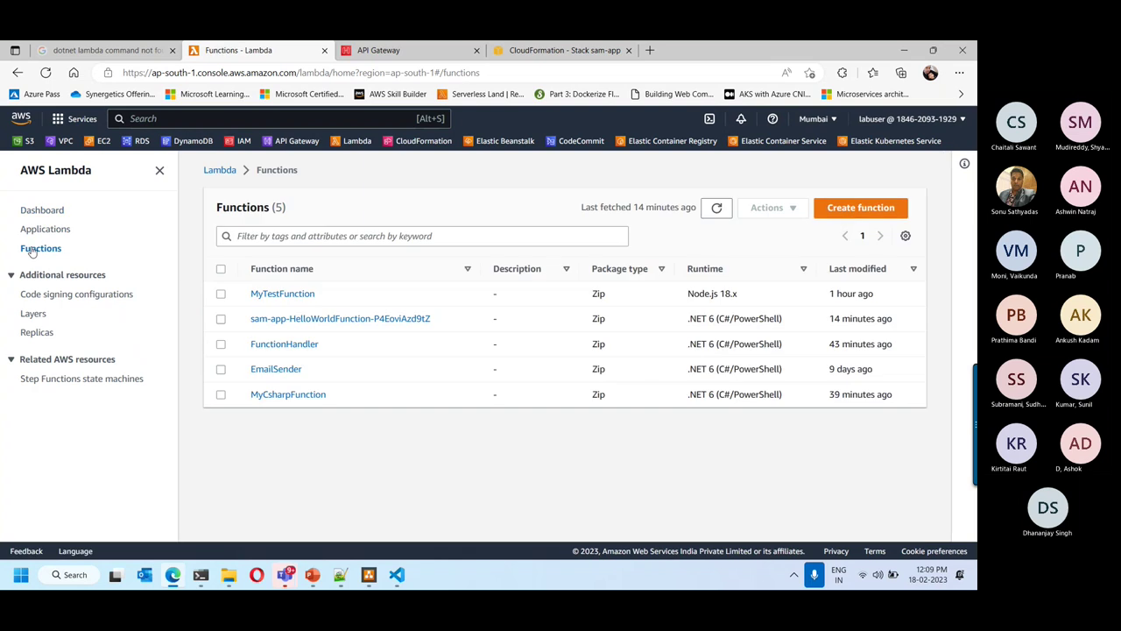
{"action": "left_click", "coordinate": [839, 208]}
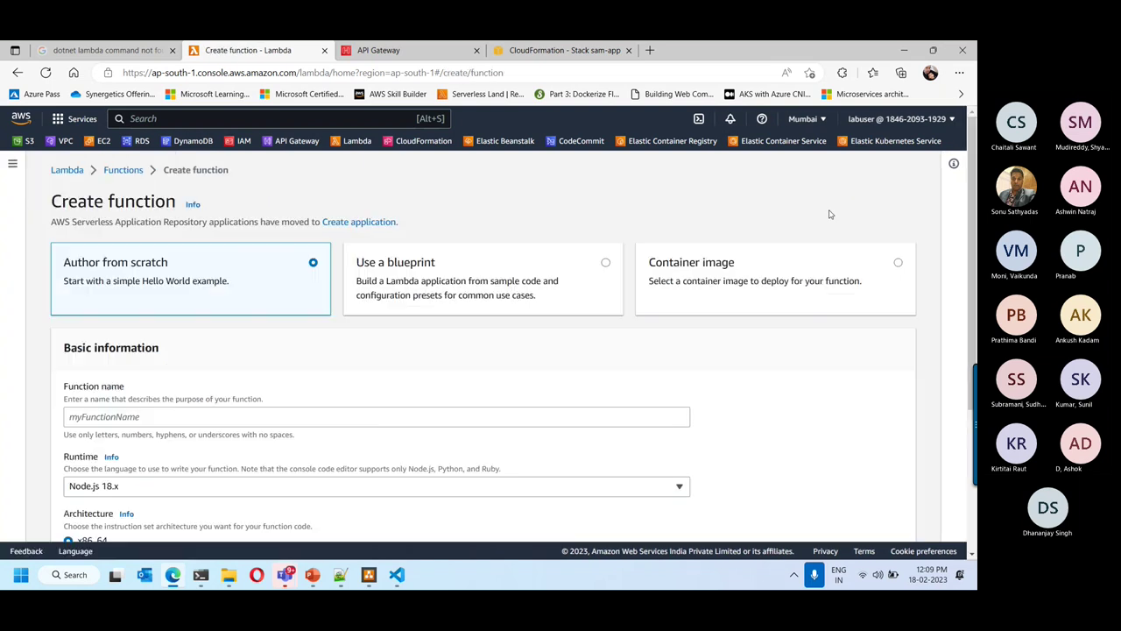
{"action": "scroll", "coordinate": [325, 292], "scroll_direction": "down", "scroll_amount": 2}
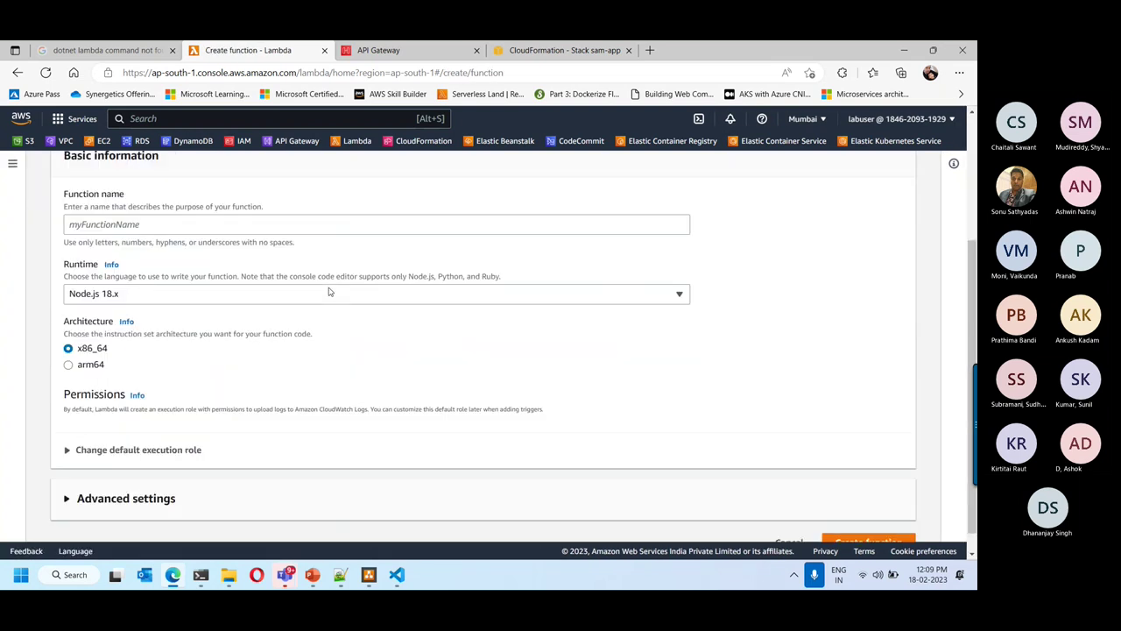
{"action": "left_click", "coordinate": [173, 219]}
{"action": "type", "text": "MyNode"}
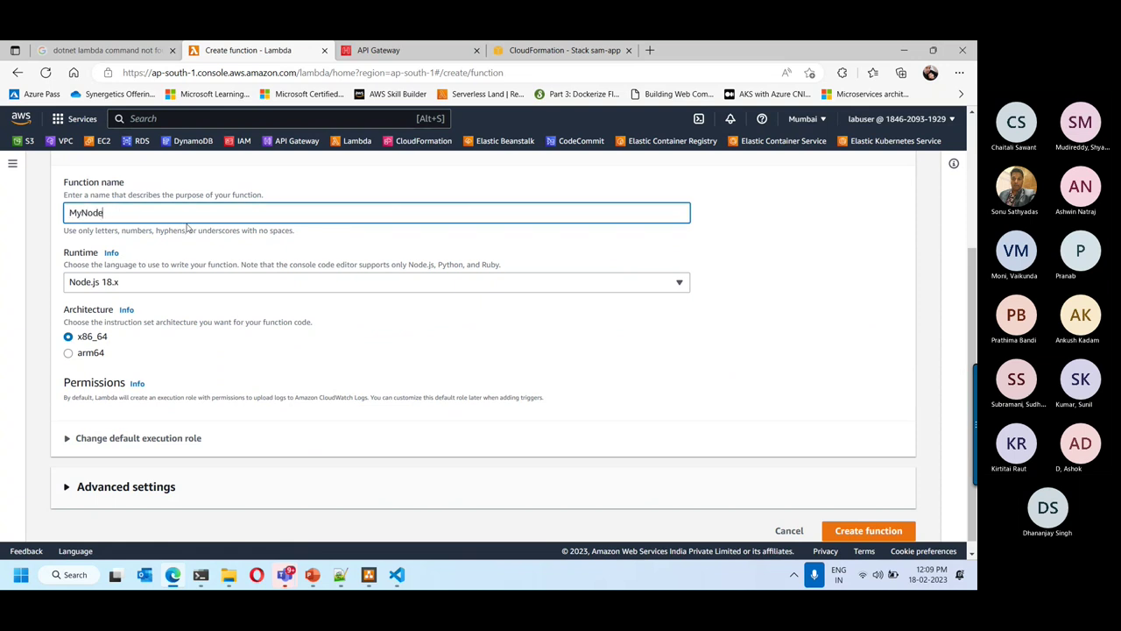
{"action": "type", "text": "14Function"}
Step: Set the function's runtime to Node.js 14.x and create the function
{"action": "left_click", "coordinate": [128, 281]}
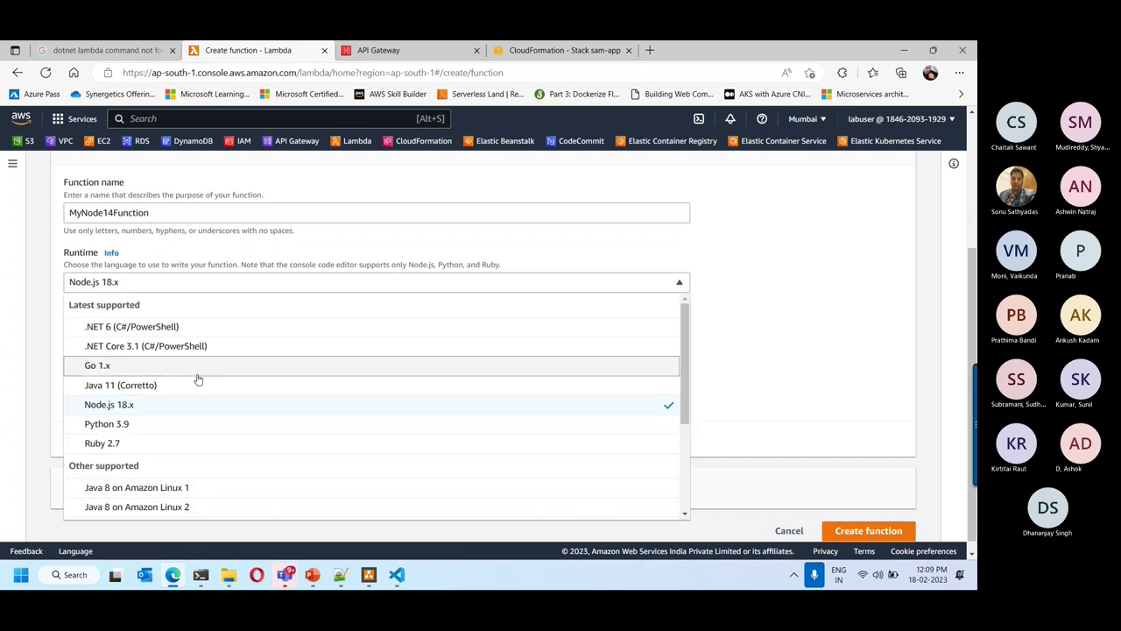
{"action": "scroll", "coordinate": [207, 405], "scroll_direction": "down", "scroll_amount": 4}
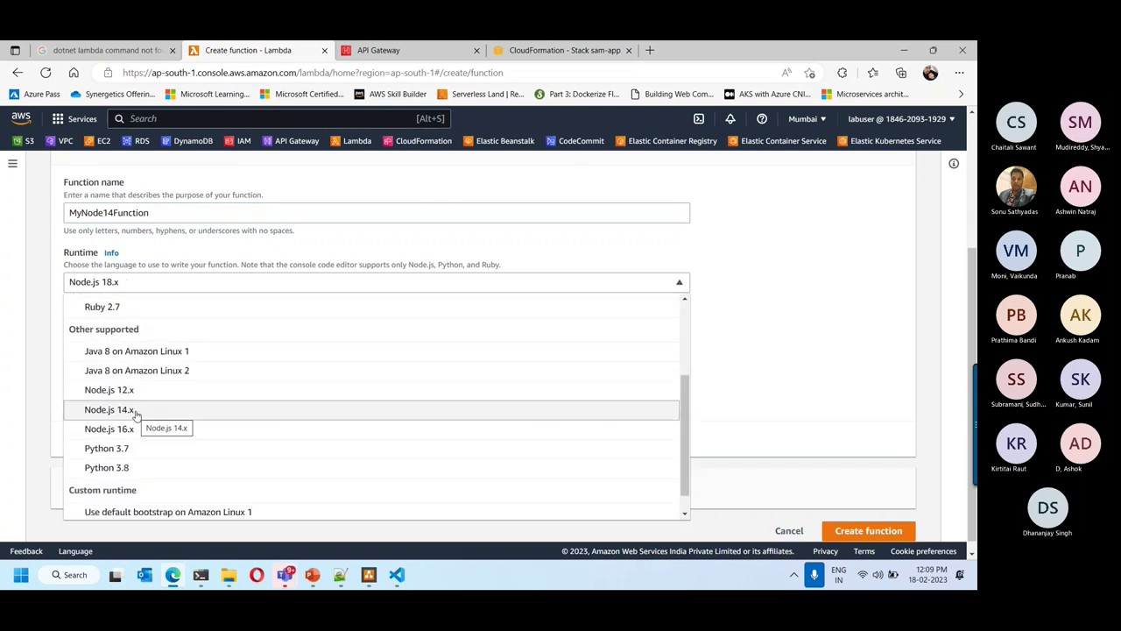
{"action": "left_click", "coordinate": [136, 414]}
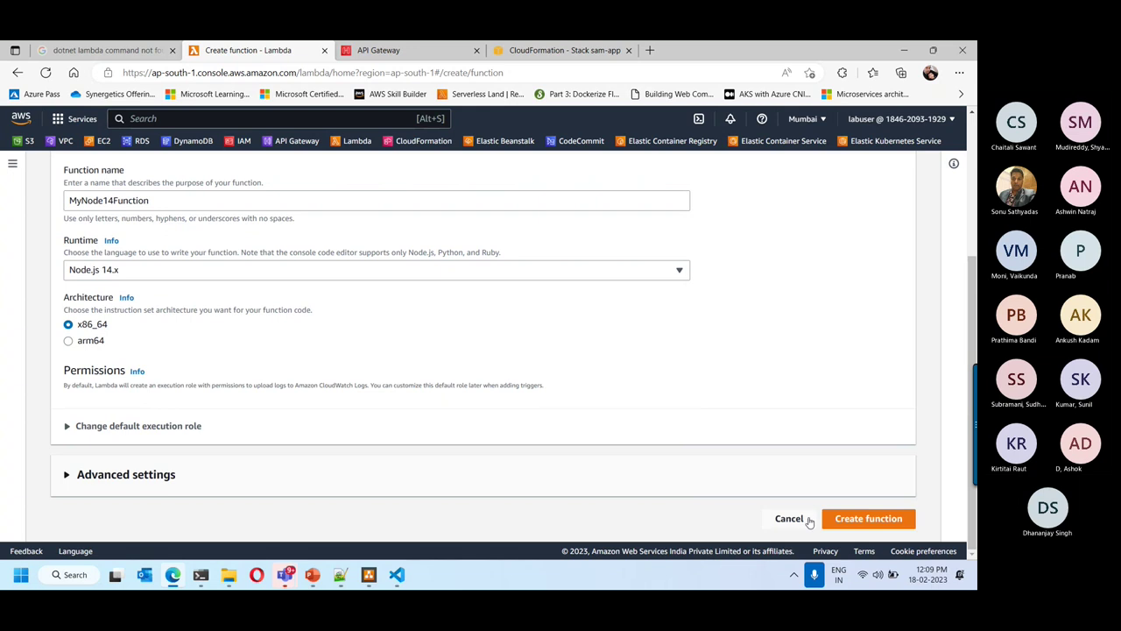
{"action": "left_click", "coordinate": [864, 520]}
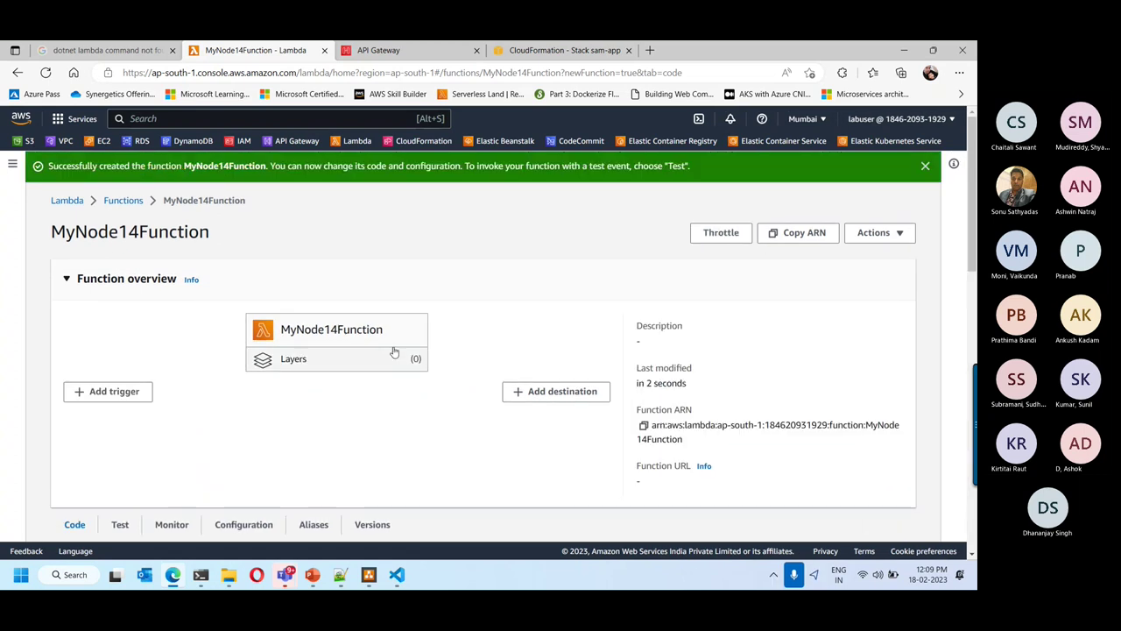
Step: Start adding a layer to MyNode14Function and choose the custom layer NodeDynamoLibrary
{"action": "scroll", "coordinate": [392, 335], "scroll_direction": "down", "scroll_amount": 3}
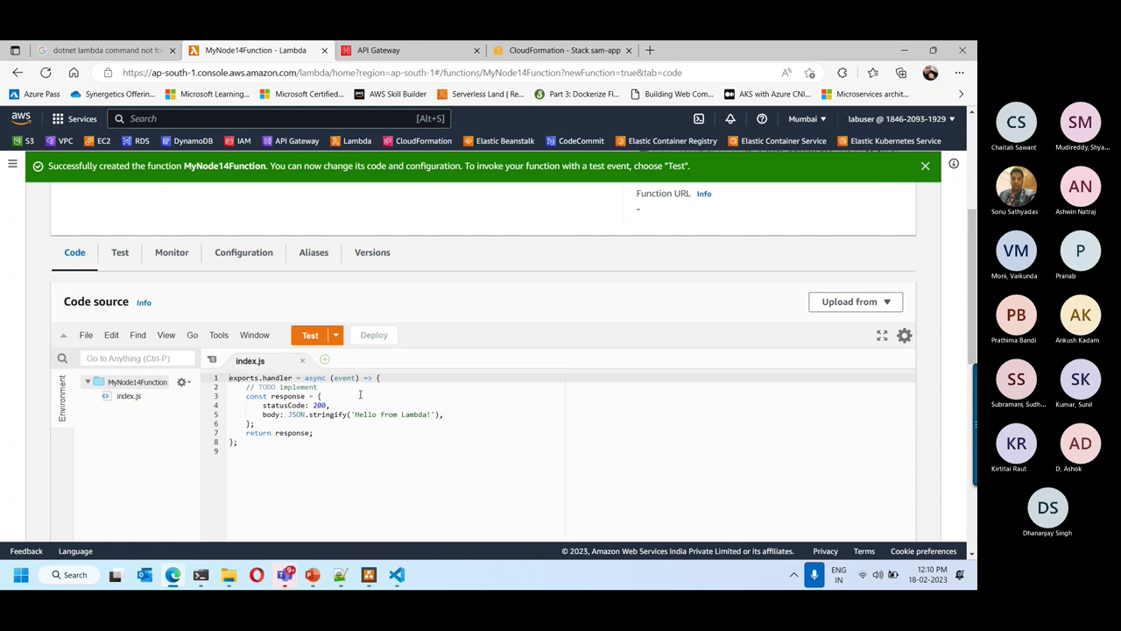
{"action": "scroll", "coordinate": [416, 410], "scroll_direction": "down", "scroll_amount": 2}
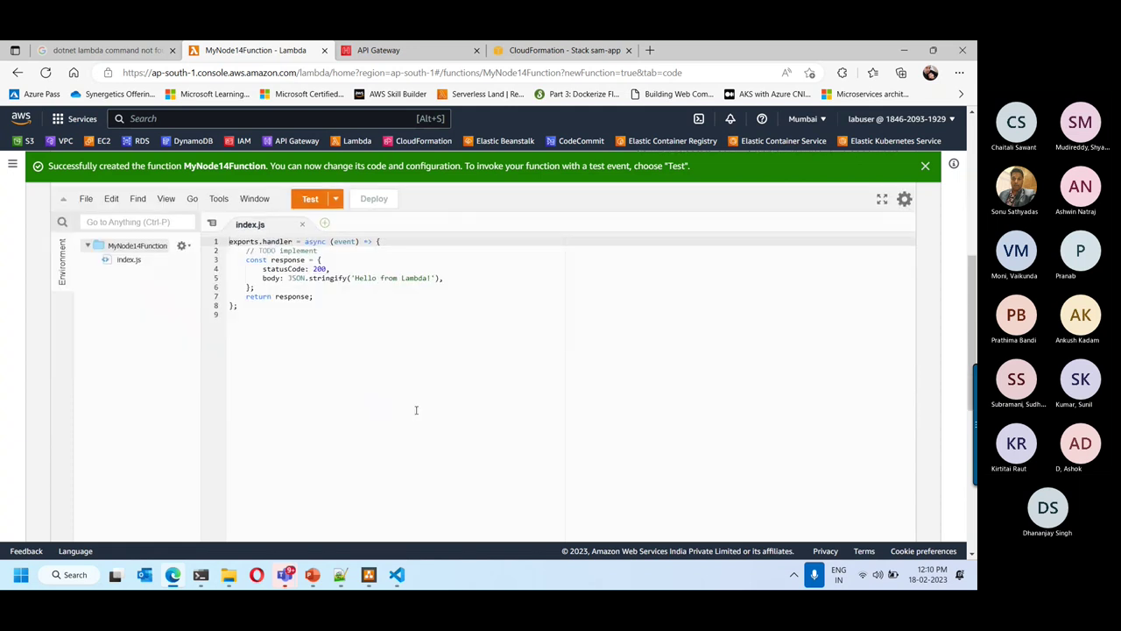
{"action": "scroll", "coordinate": [416, 410], "scroll_direction": "down", "scroll_amount": 8}
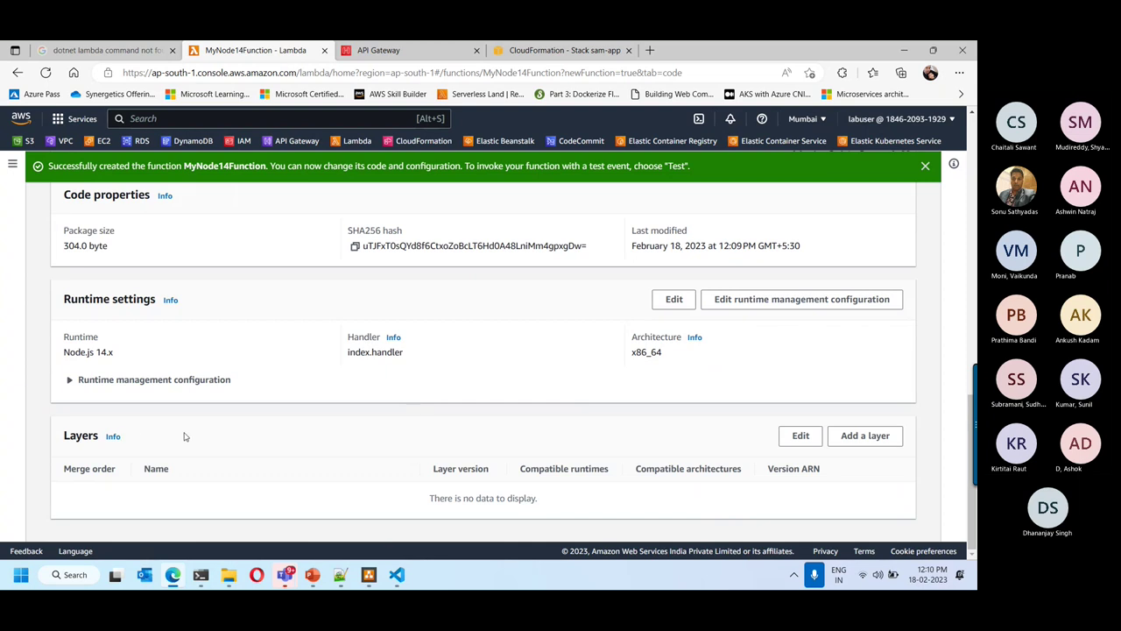
{"action": "left_click", "coordinate": [865, 436]}
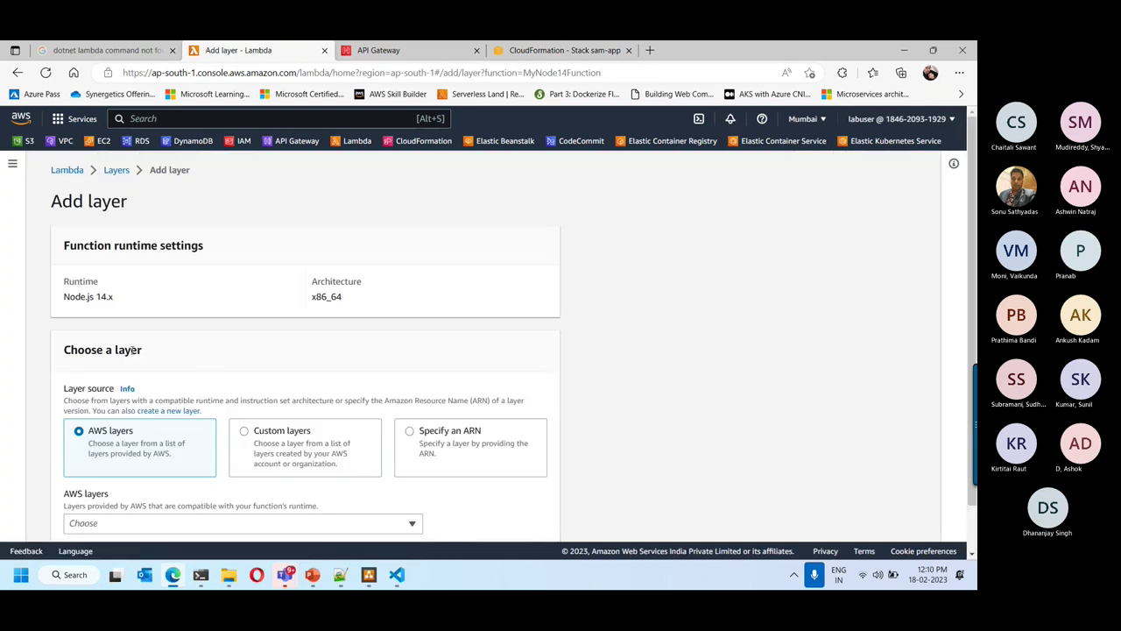
{"action": "left_click_drag", "start_coordinate": [66, 298], "coordinate": [124, 304]}
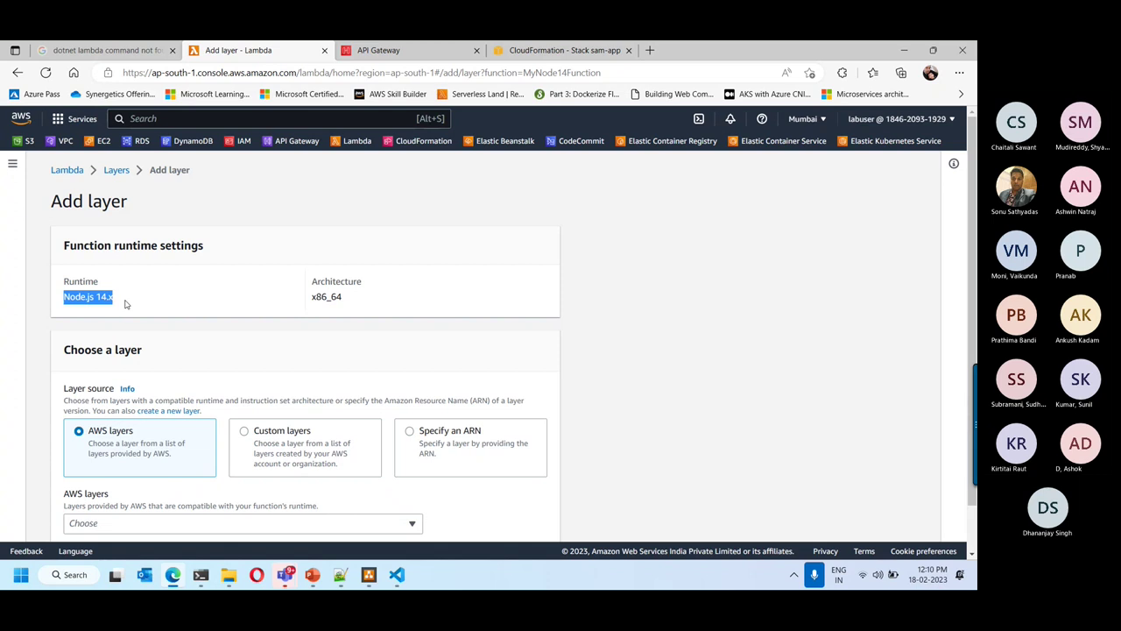
{"action": "scroll", "coordinate": [263, 368], "scroll_direction": "down", "scroll_amount": 2}
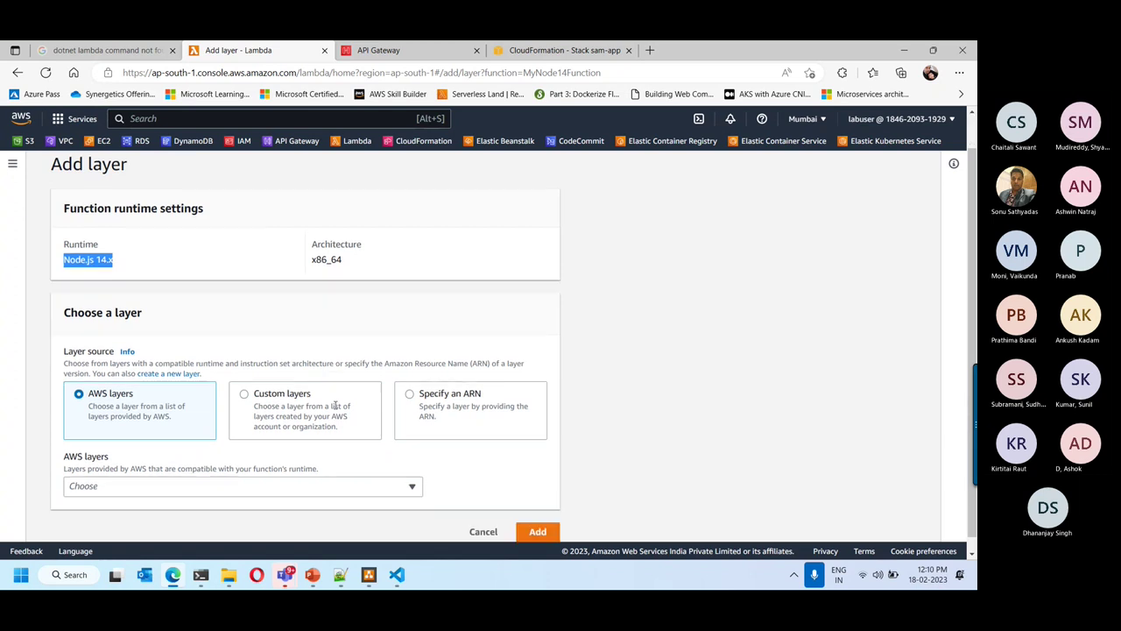
{"action": "left_click", "coordinate": [245, 382]}
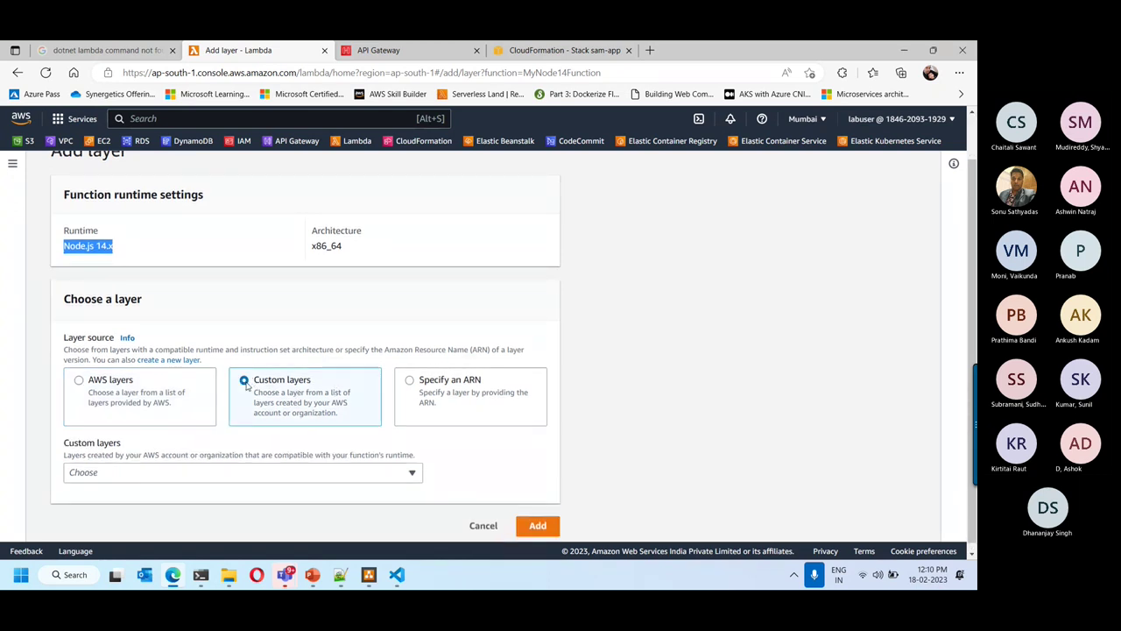
{"action": "left_click", "coordinate": [159, 473]}
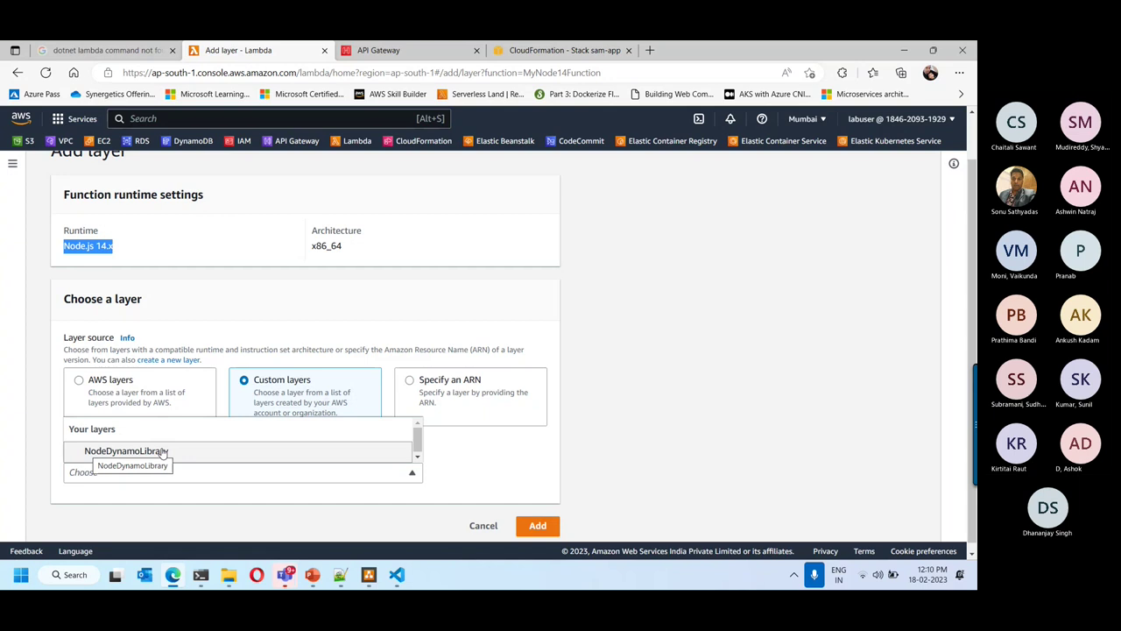
{"action": "left_click", "coordinate": [164, 450]}
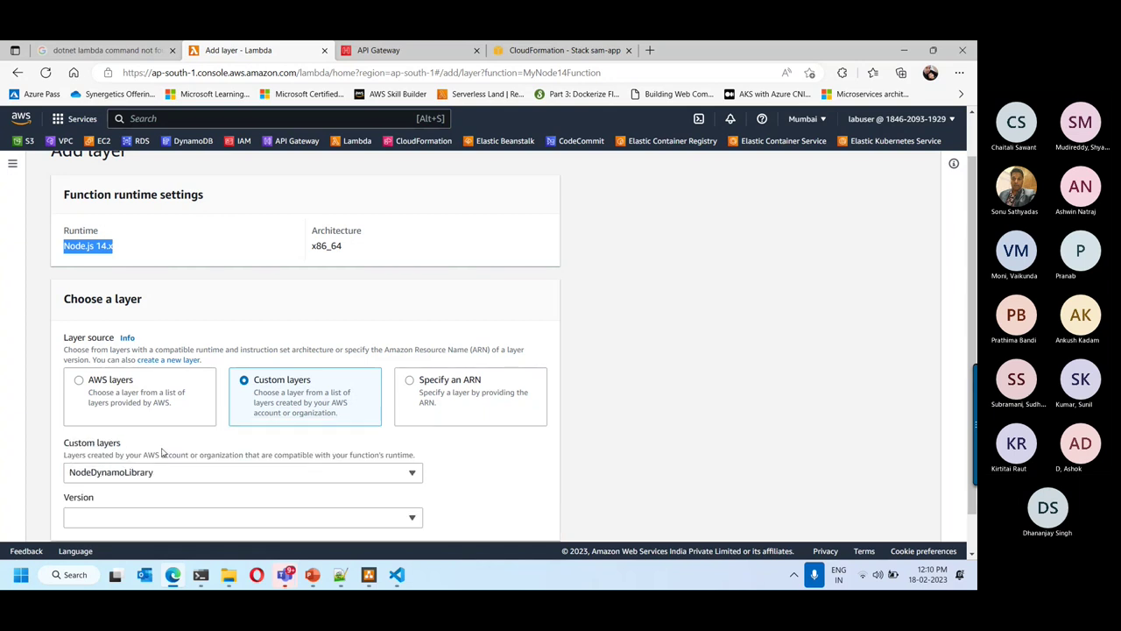
Step: Select version 1 of the NodeDynamoLibrary layer and add it to the function
{"action": "scroll", "coordinate": [333, 466], "scroll_direction": "down", "scroll_amount": 1}
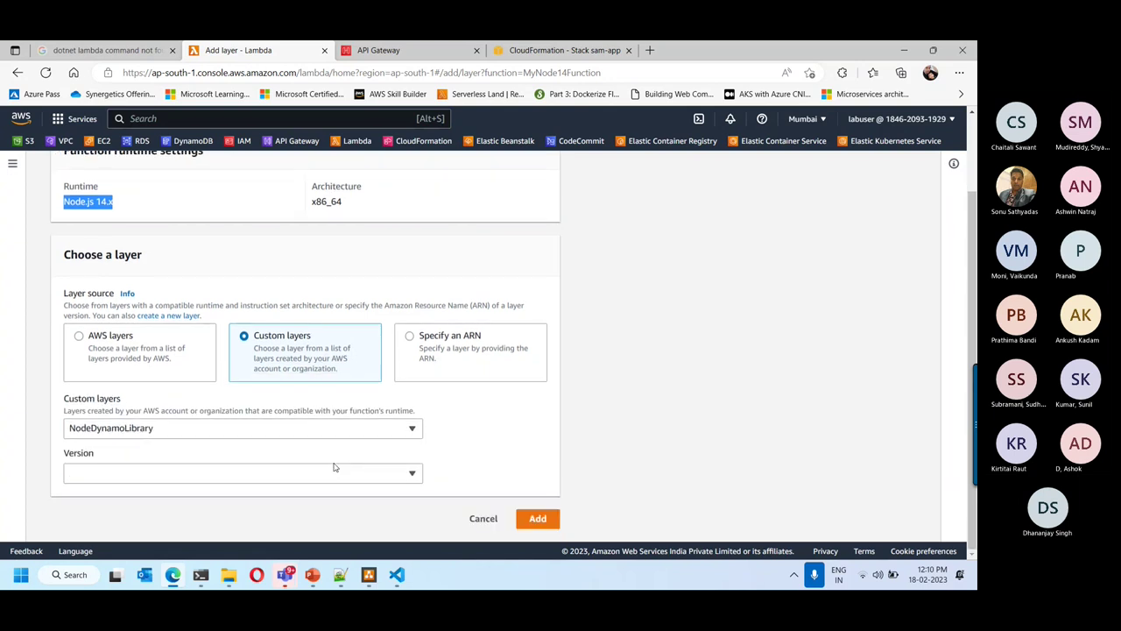
{"action": "left_click", "coordinate": [198, 474]}
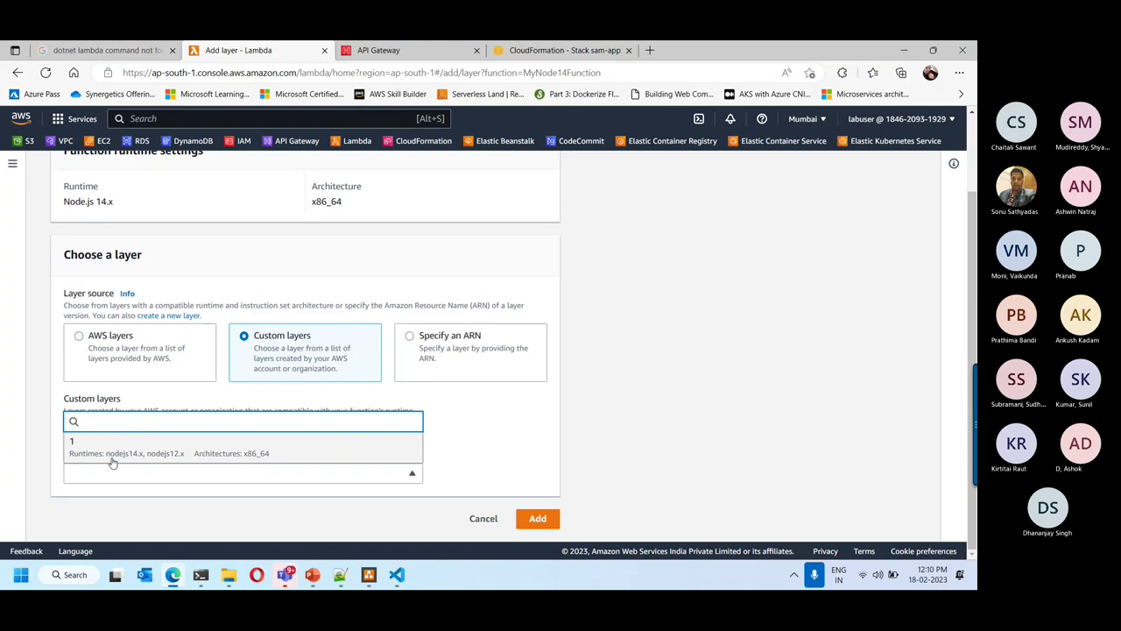
{"action": "left_click", "coordinate": [441, 455]}
{"action": "left_click", "coordinate": [334, 474]}
{"action": "left_click", "coordinate": [91, 453]}
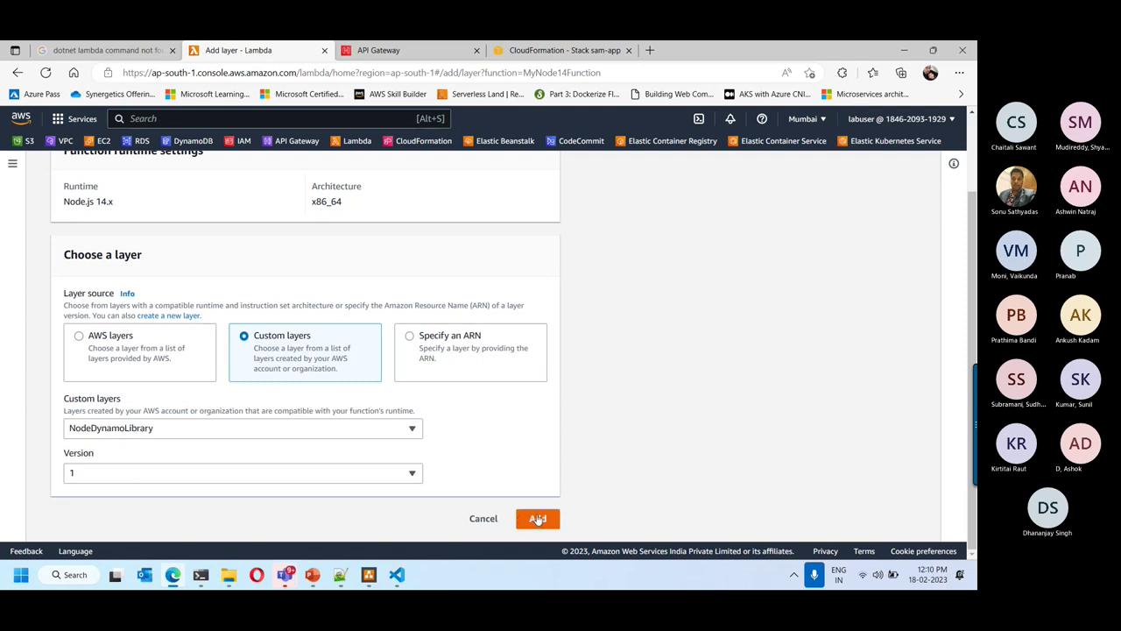
{"action": "left_click", "coordinate": [538, 518]}
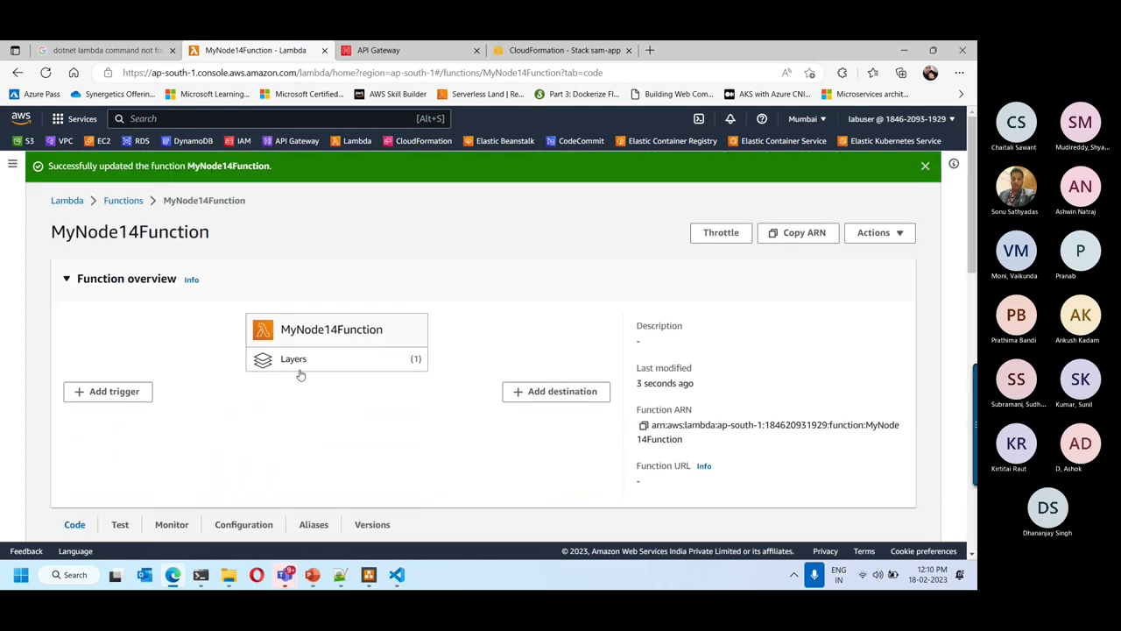
Step: Examine the layer attached to MyNode14Function, highlighting its name in the layers list, and review the function's overview and code source
{"action": "left_click", "coordinate": [298, 365]}
{"action": "scroll", "coordinate": [299, 366], "scroll_direction": "up", "scroll_amount": 2}
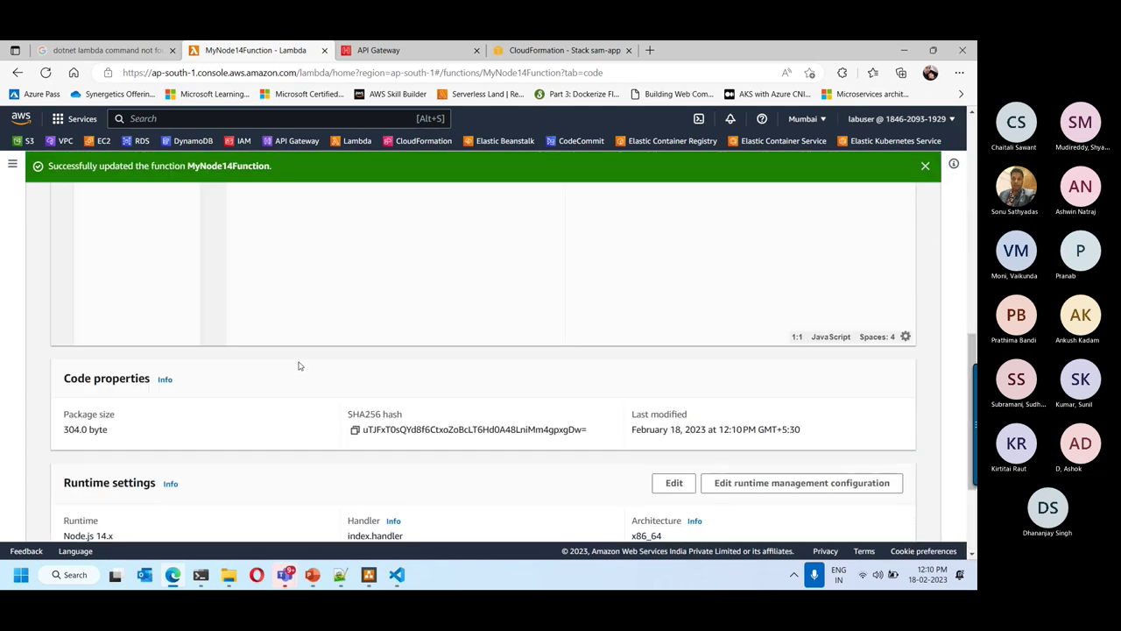
{"action": "scroll", "coordinate": [298, 366], "scroll_direction": "up", "scroll_amount": 10}
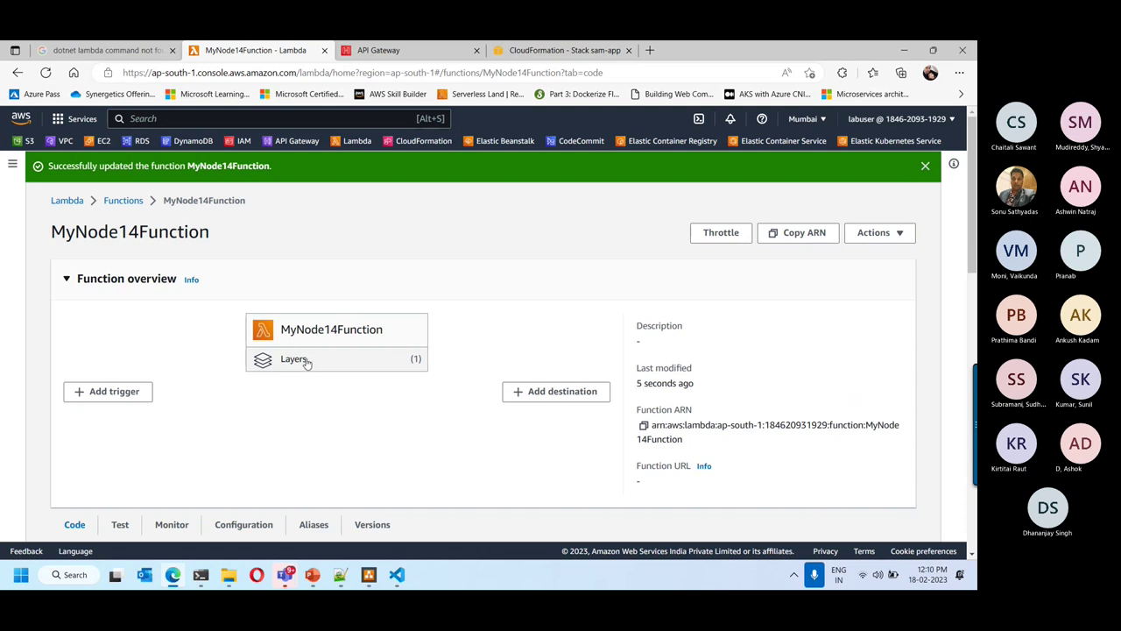
{"action": "left_click", "coordinate": [414, 364]}
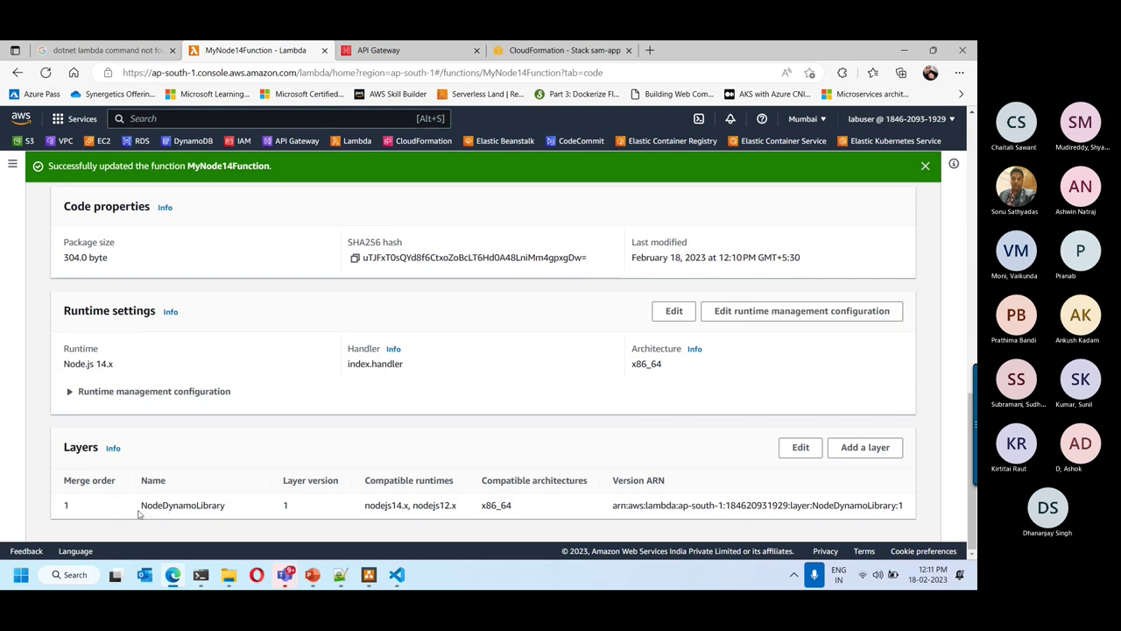
{"action": "left_click_drag", "start_coordinate": [141, 506], "coordinate": [226, 505]}
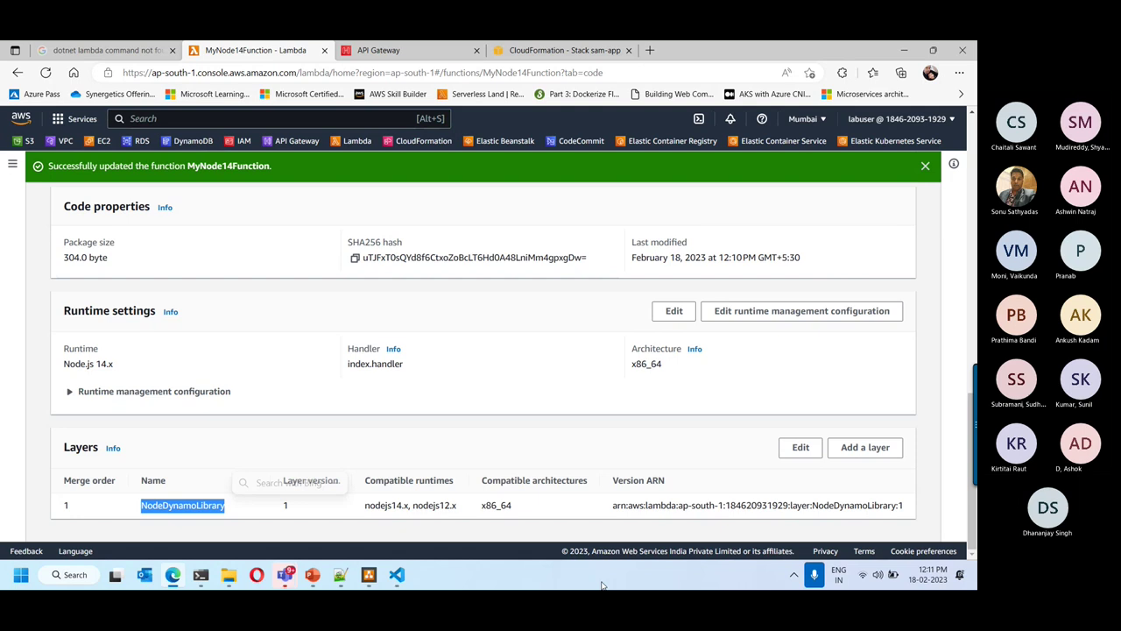
{"action": "scroll", "coordinate": [684, 506], "scroll_direction": "up", "scroll_amount": 15}
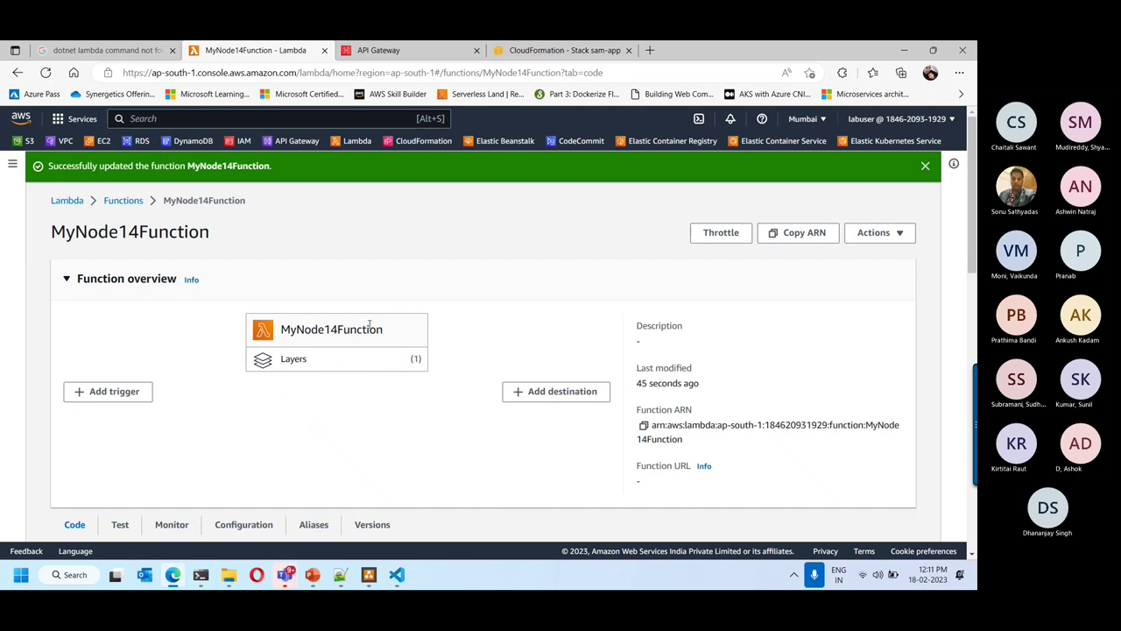
{"action": "scroll", "coordinate": [369, 324], "scroll_direction": "down", "scroll_amount": 3}
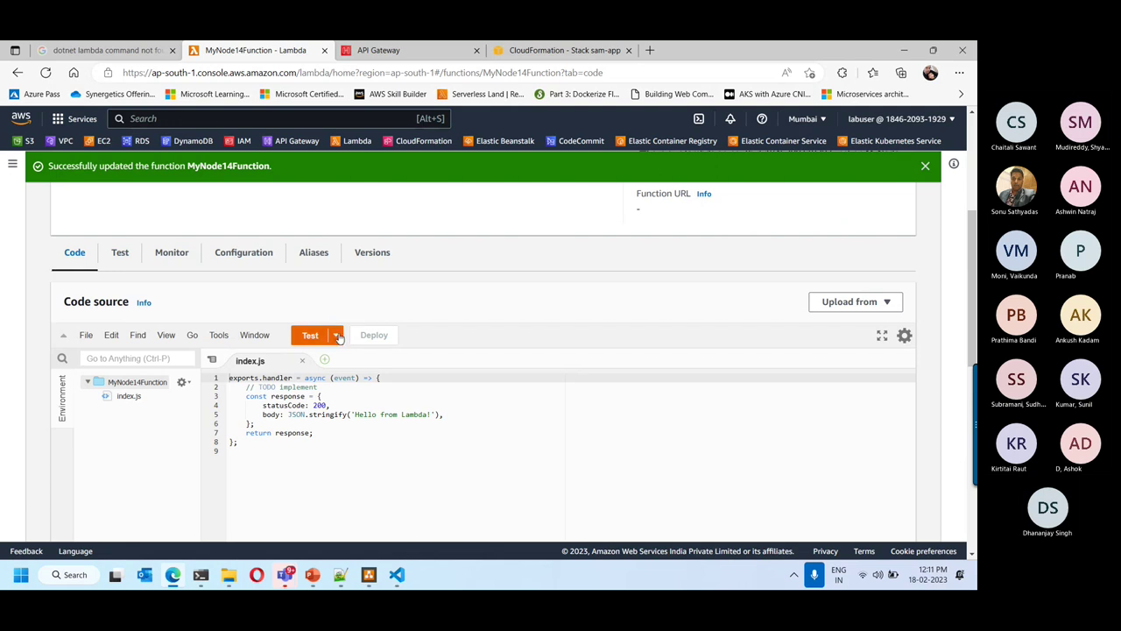
{"action": "scroll", "coordinate": [369, 333], "scroll_direction": "up", "scroll_amount": 3}
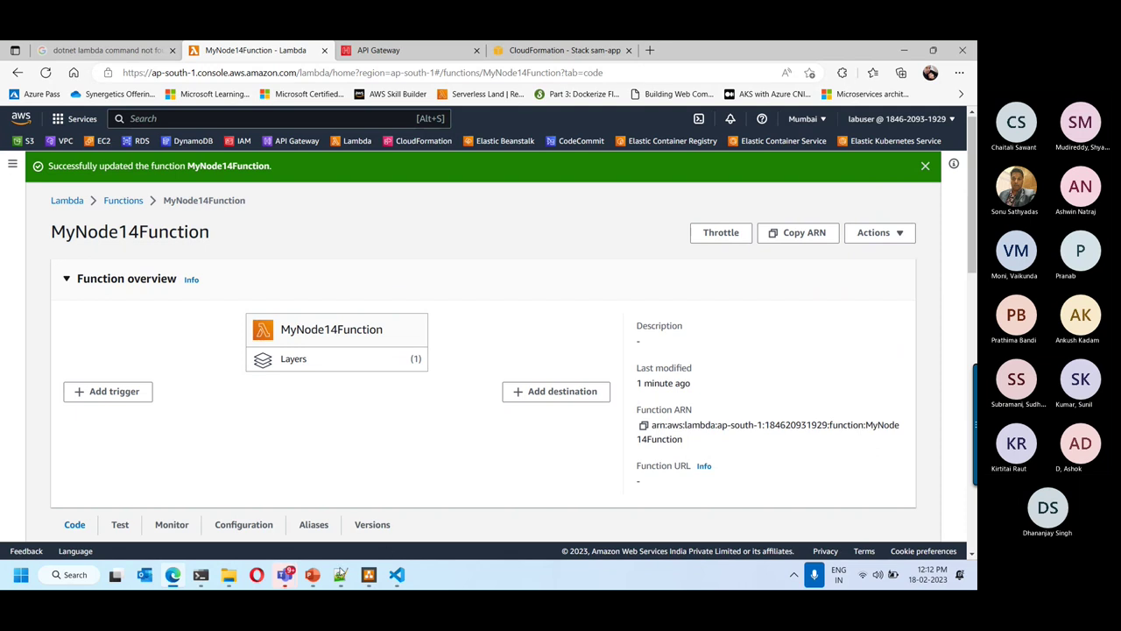
Step: Switch to the AWS-Lambda presentation in PowerPoint, start the slide show at the Layers slide and advance to "Layers path for Runtime"
{"action": "left_click", "coordinate": [313, 577]}
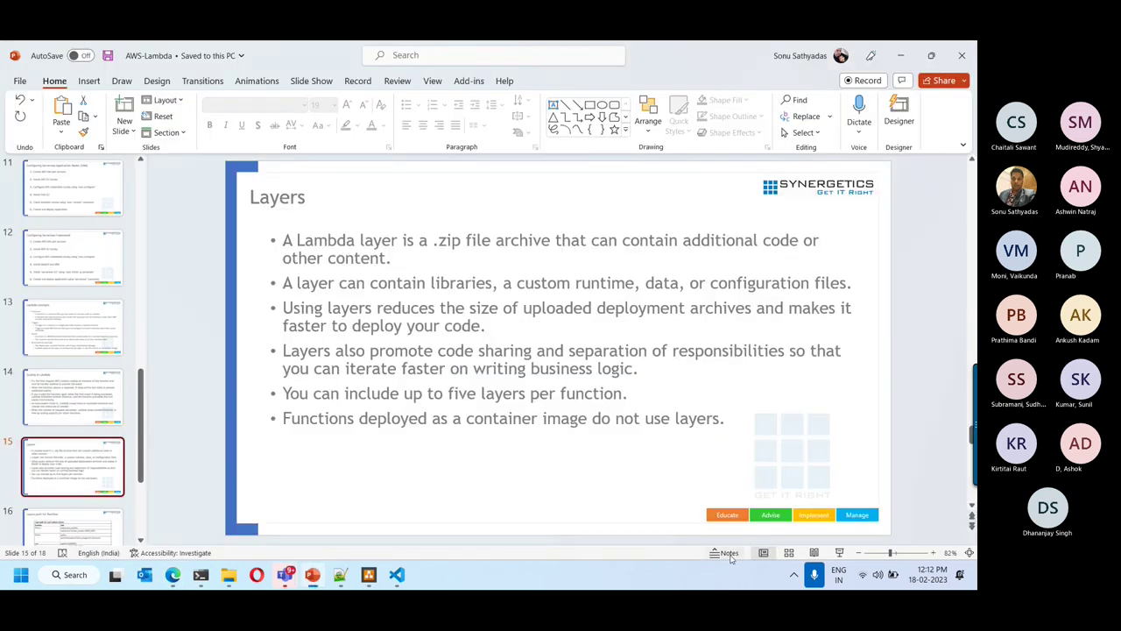
{"action": "left_click", "coordinate": [839, 554]}
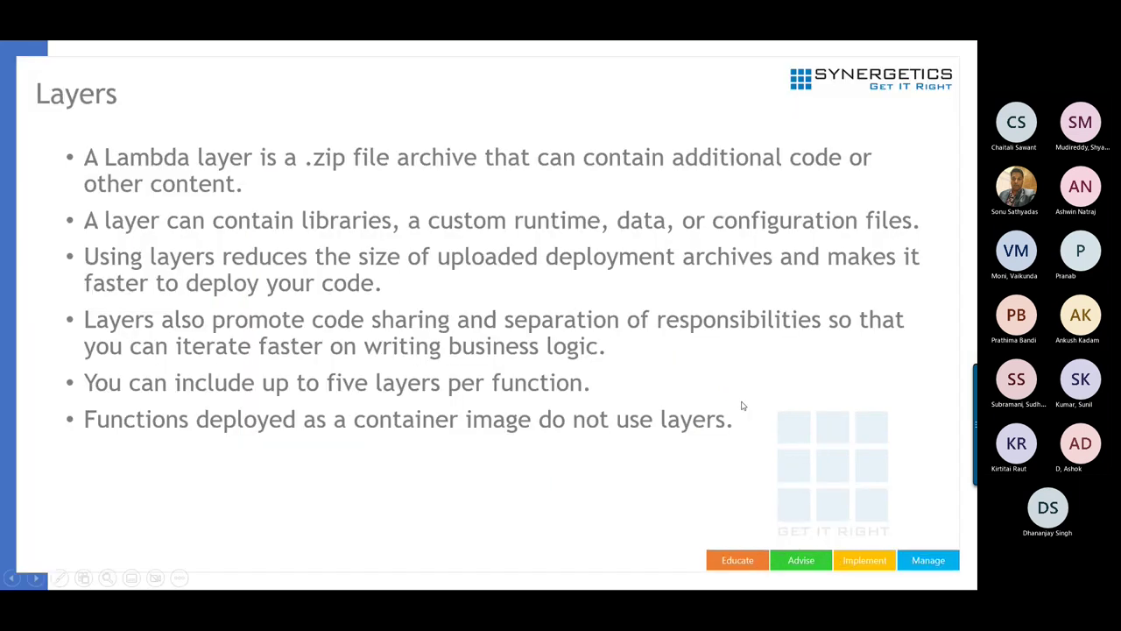
{"action": "left_click", "coordinate": [742, 405]}
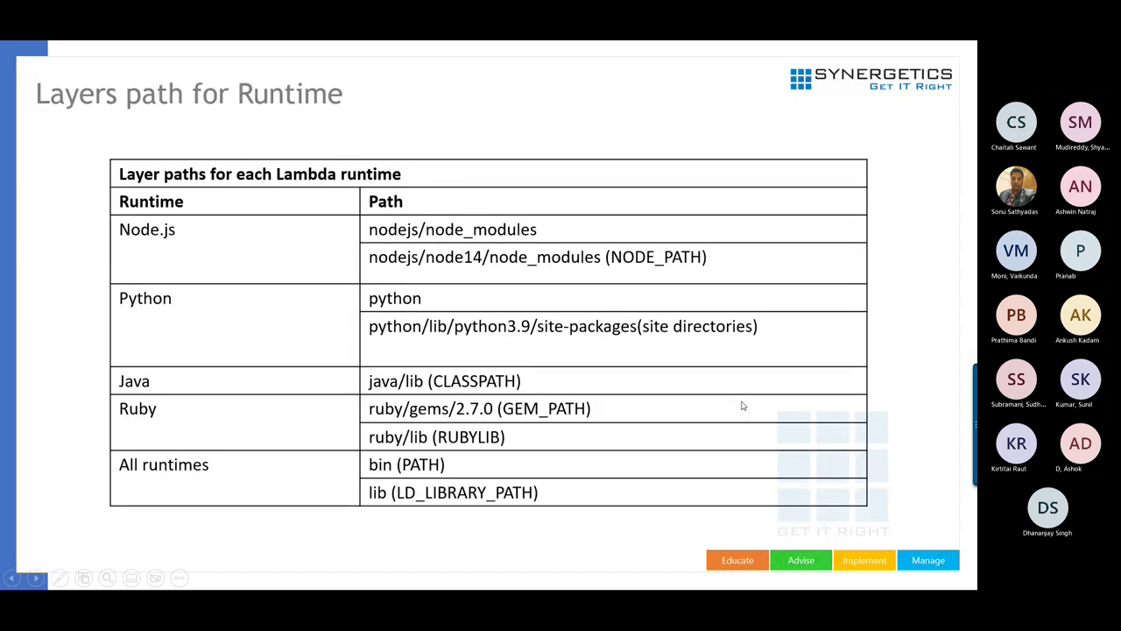